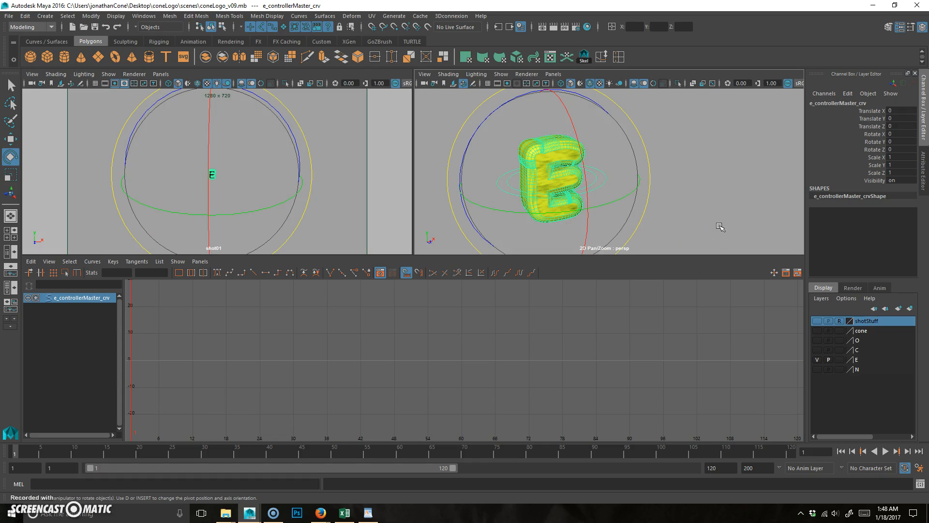
Make the N, C, O, cone and shotStuff display layers visible
click(813, 380)
click(816, 369)
click(816, 350)
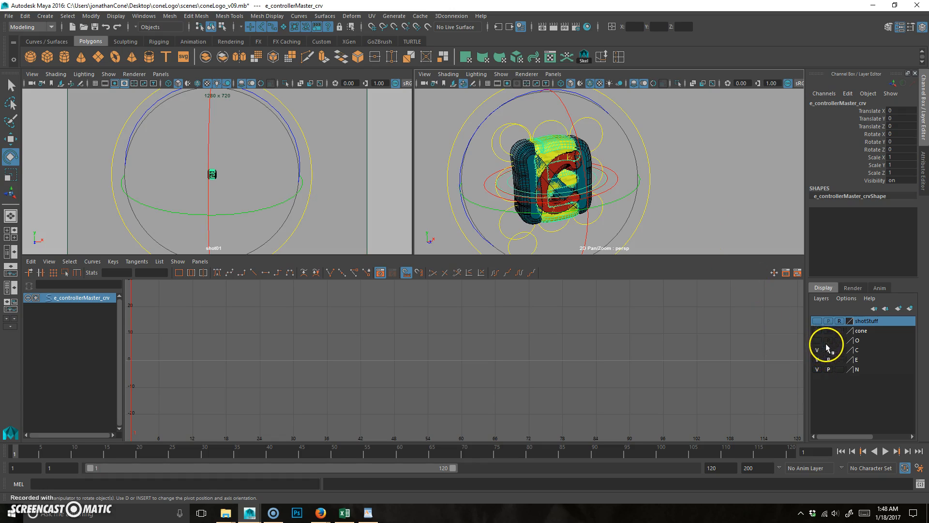
click(817, 340)
click(816, 331)
click(816, 321)
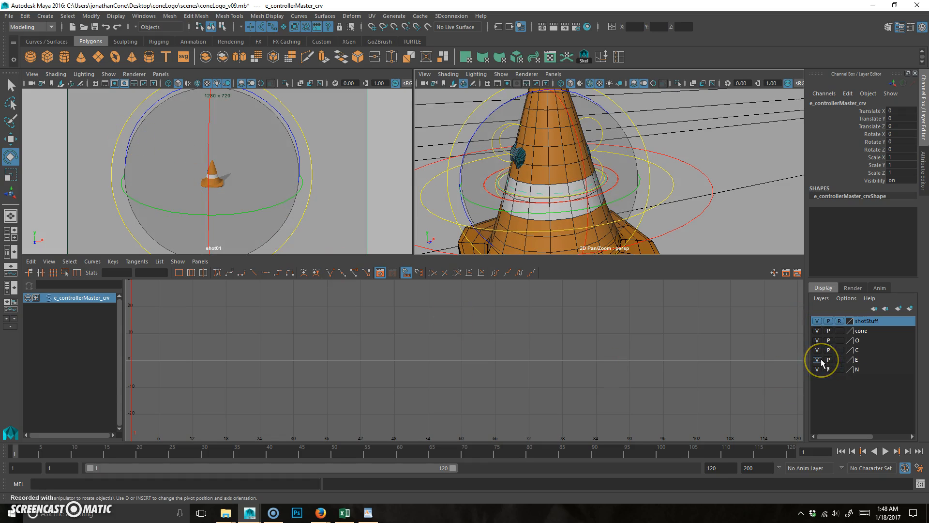
click(808, 317)
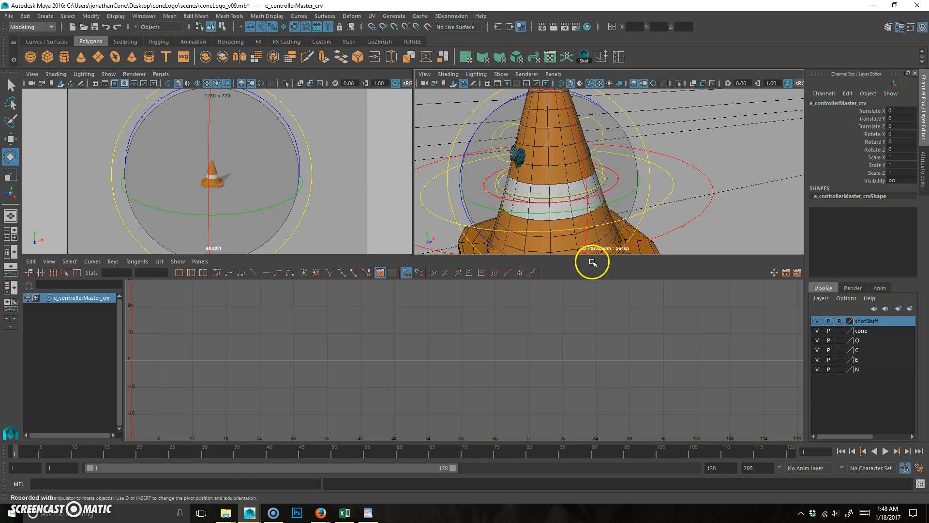
Hide the cone, O, C and N display layers so that only shotStuff and E are shown
click(818, 320)
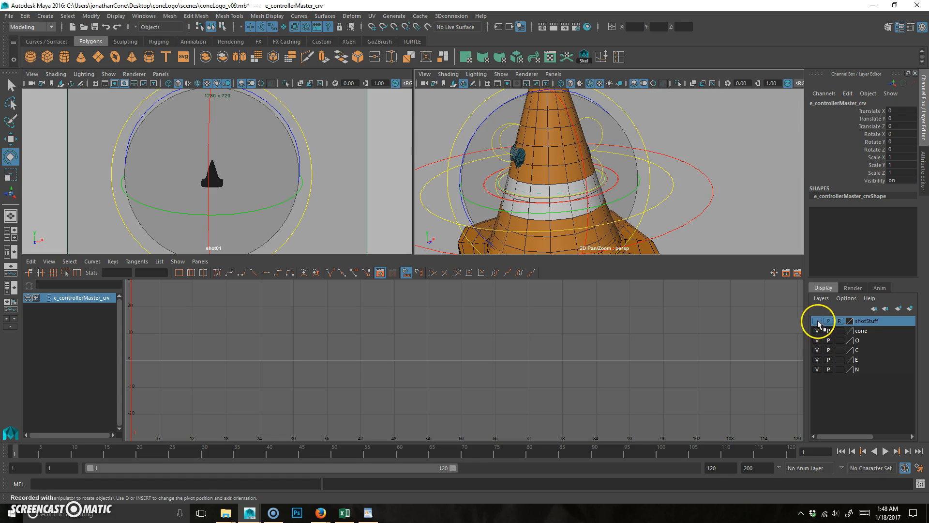
click(817, 321)
click(817, 330)
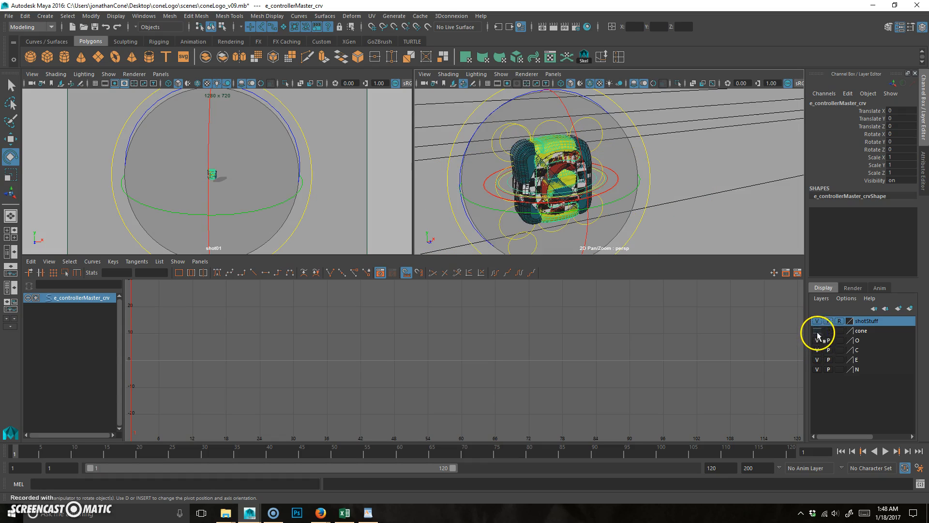
click(818, 340)
click(817, 350)
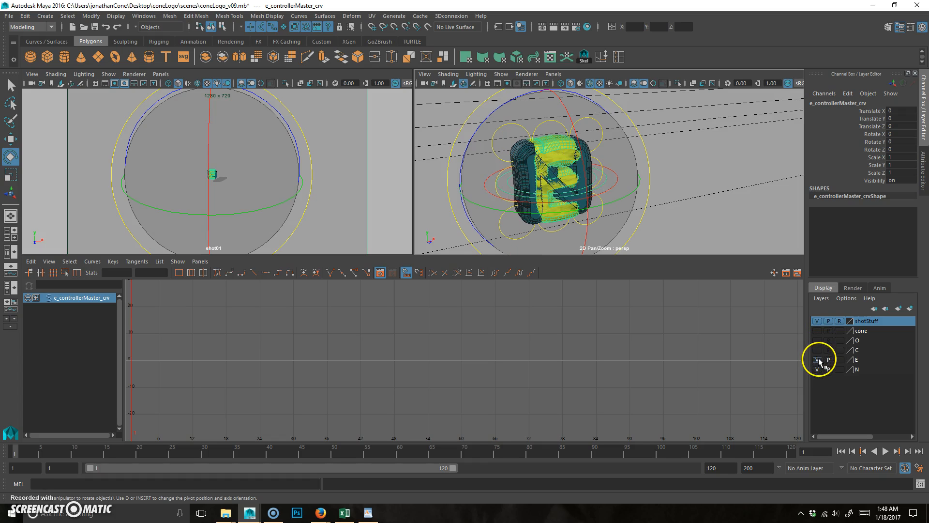
click(817, 360)
click(817, 370)
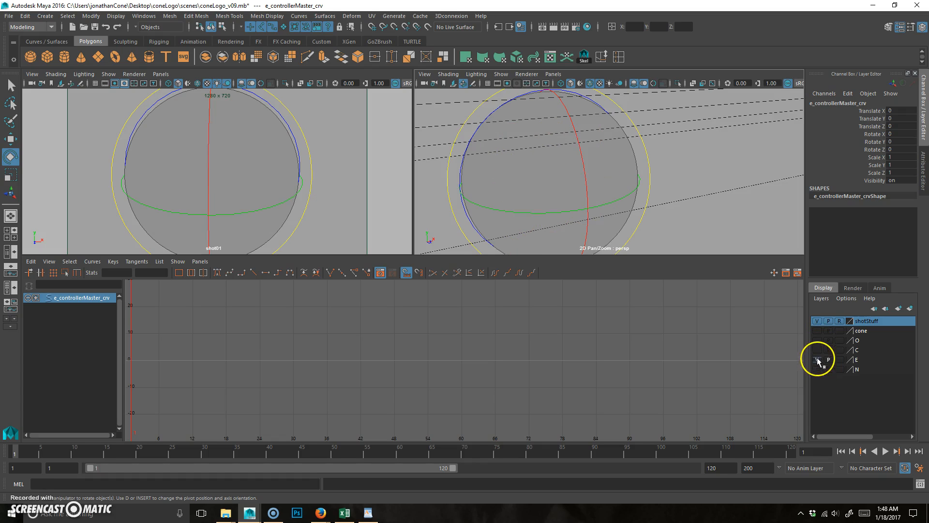
click(817, 359)
Maximize the shot01 camera view and clear the selection
click(211, 170)
key(space)
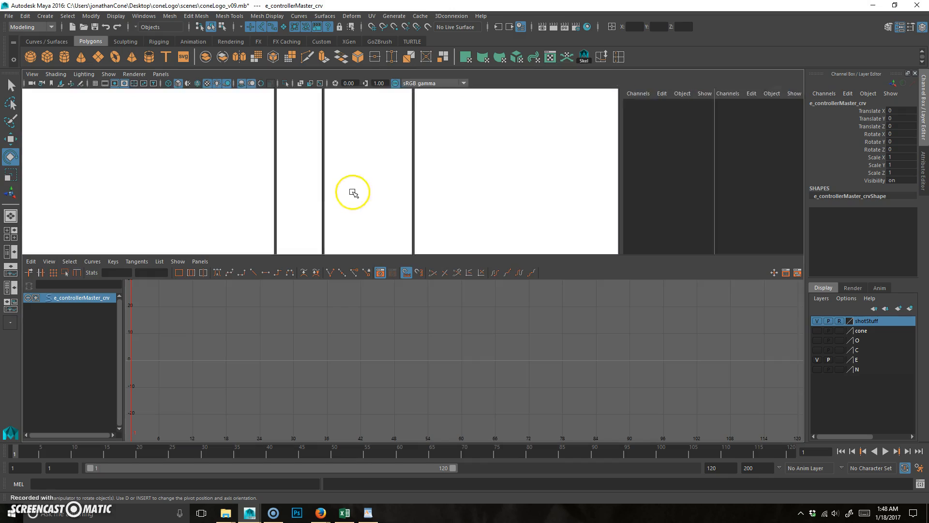
click(462, 317)
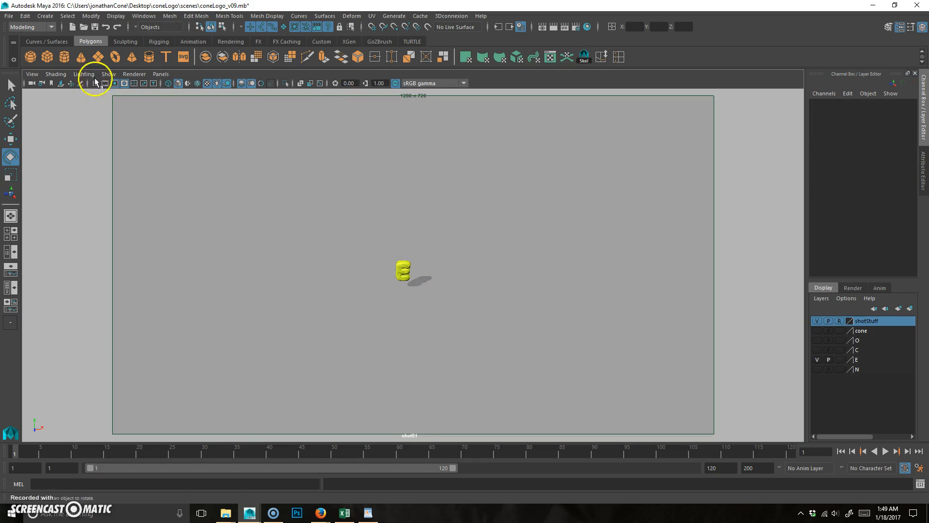
Select the shot01 camera and unlock all its channels from Translate X to Visibility
click(31, 83)
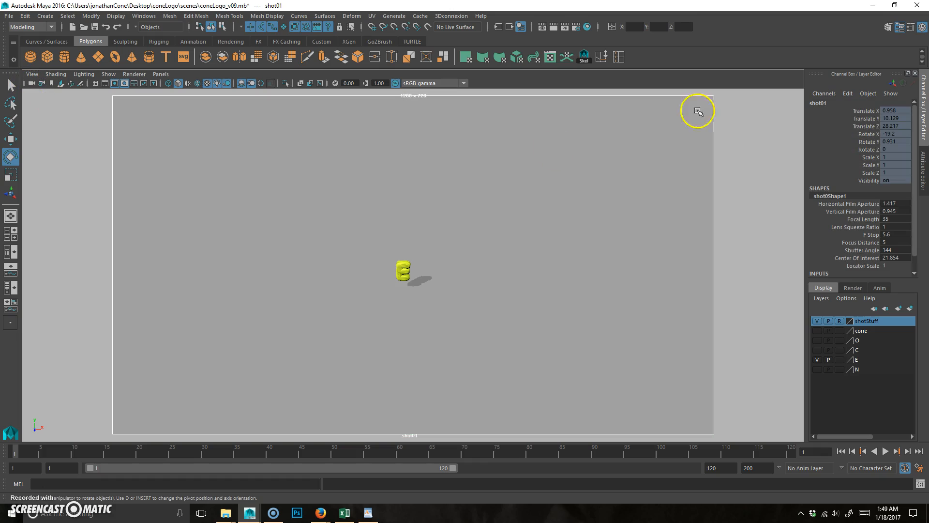
click(863, 111)
drag(863, 111, 866, 179)
right_click(867, 154)
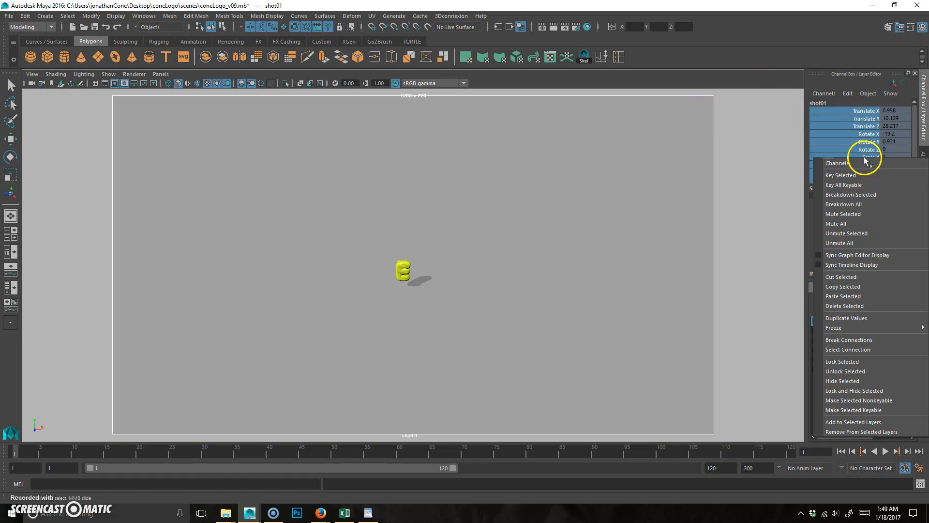
click(859, 372)
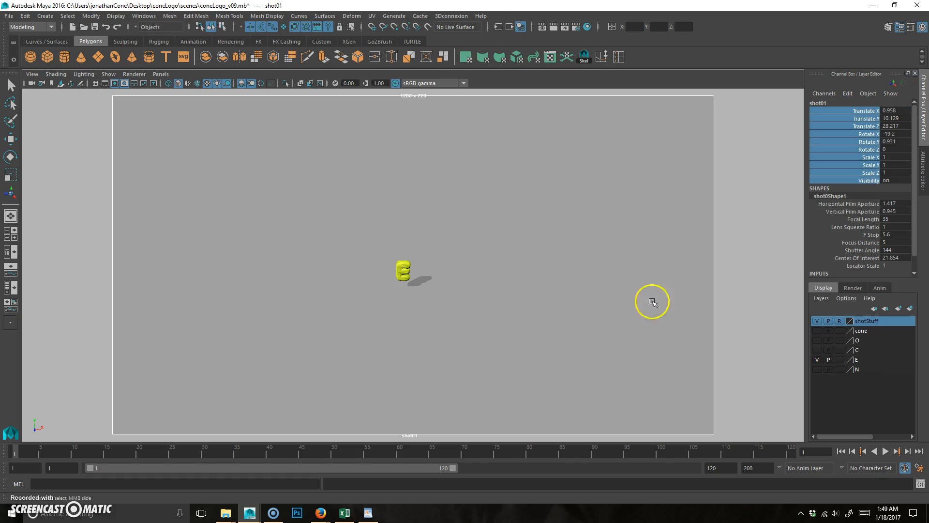
Dolly the shot01 camera in closer on the letter E, then lock all its transform and visibility channels
alt+right_drag(360, 265, 928, 296)
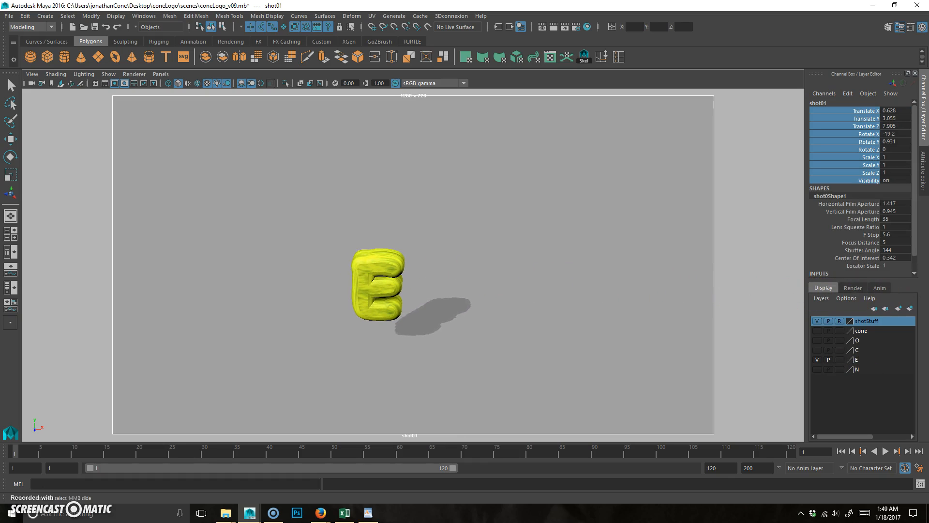
alt+drag(286, 241, 408, 303)
right_click(847, 126)
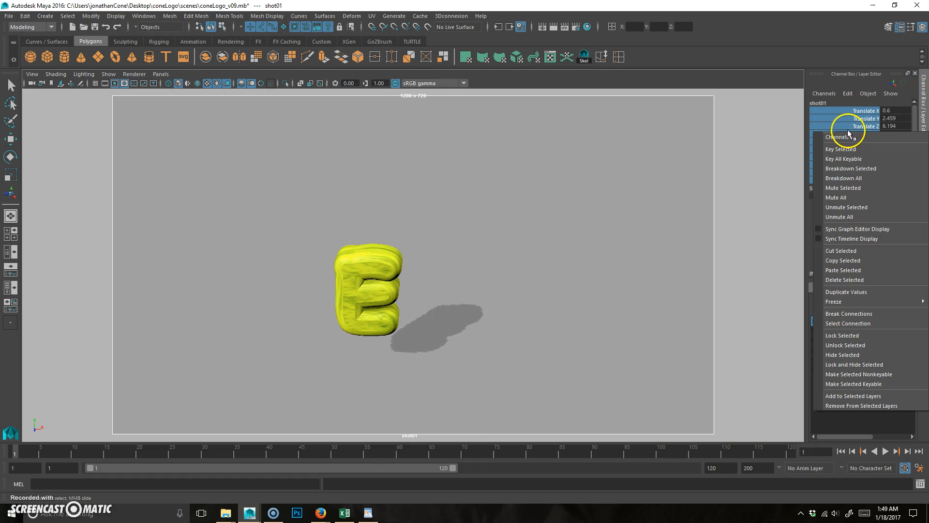
click(851, 334)
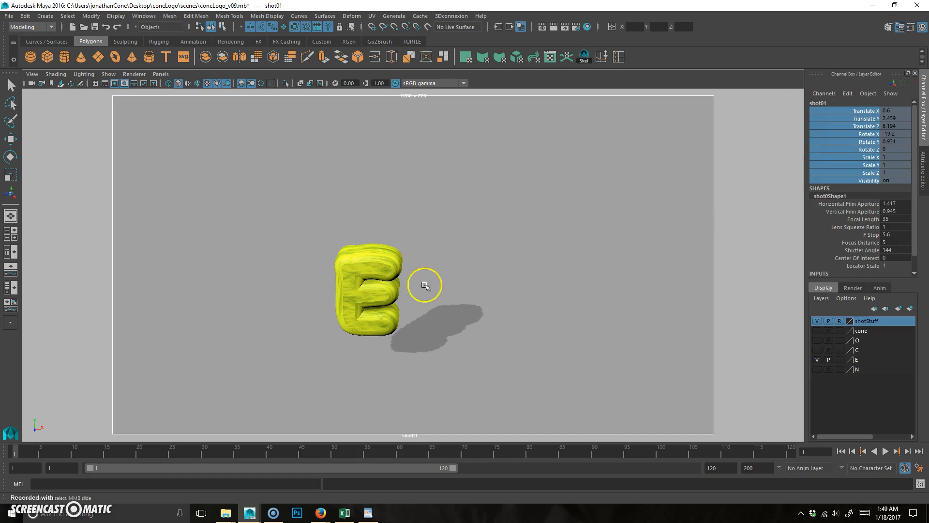
key(e)
click(398, 192)
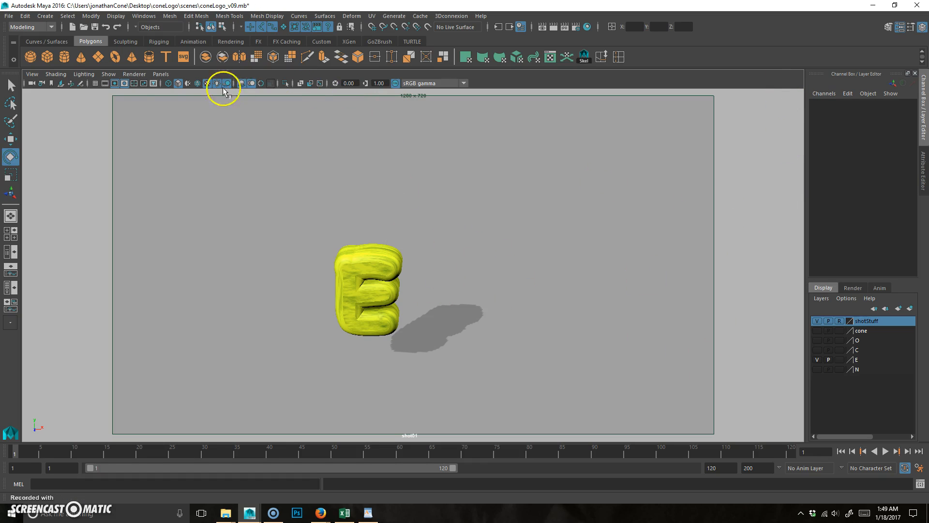
Return to the multi-view layout and lower the E's master controller to Translate Y -0.612
click(160, 74)
click(448, 194)
key(space)
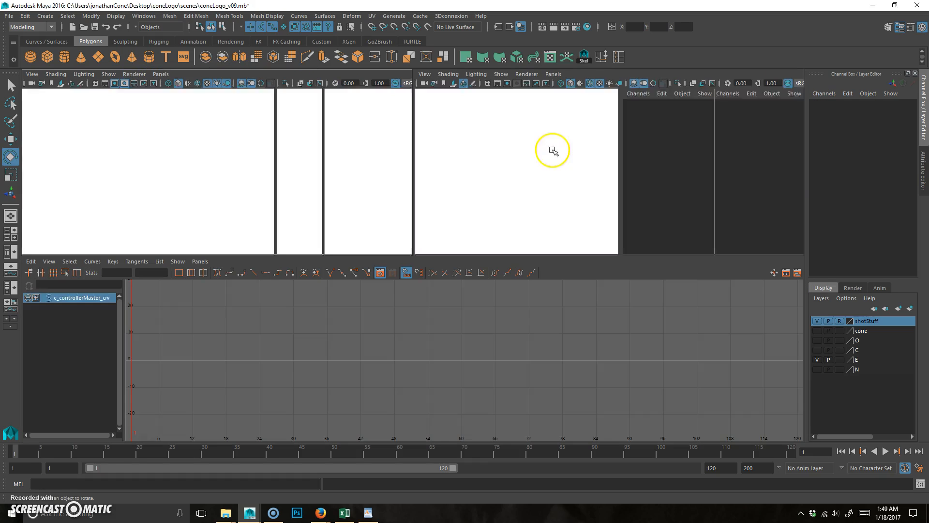
click(607, 179)
key(w)
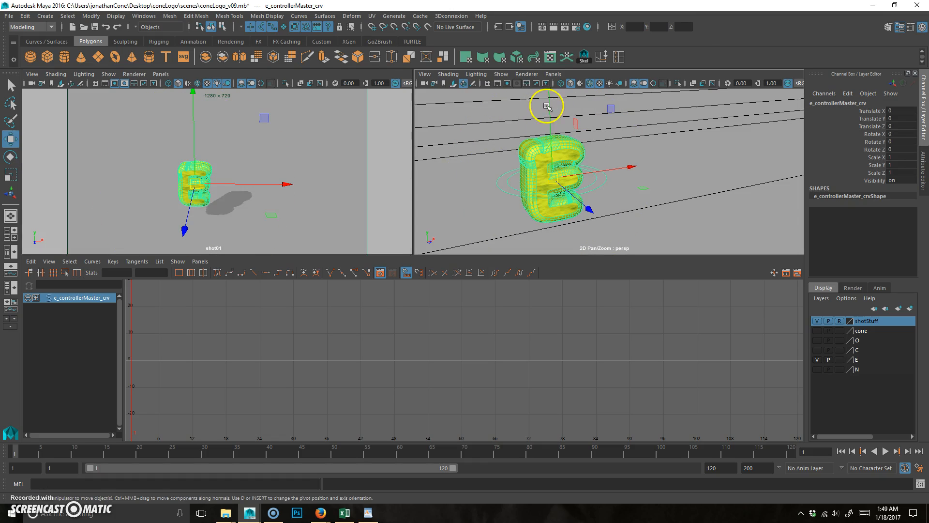
drag(554, 99, 556, 154)
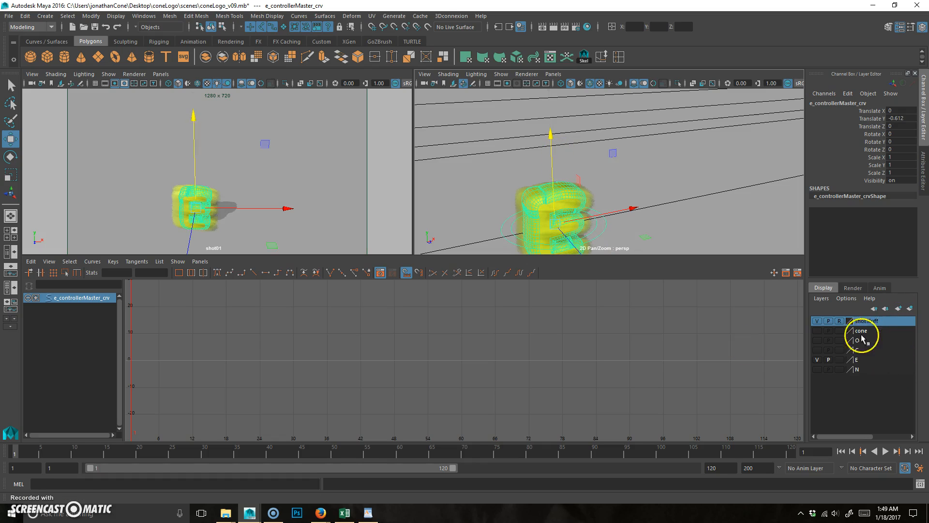
click(851, 362)
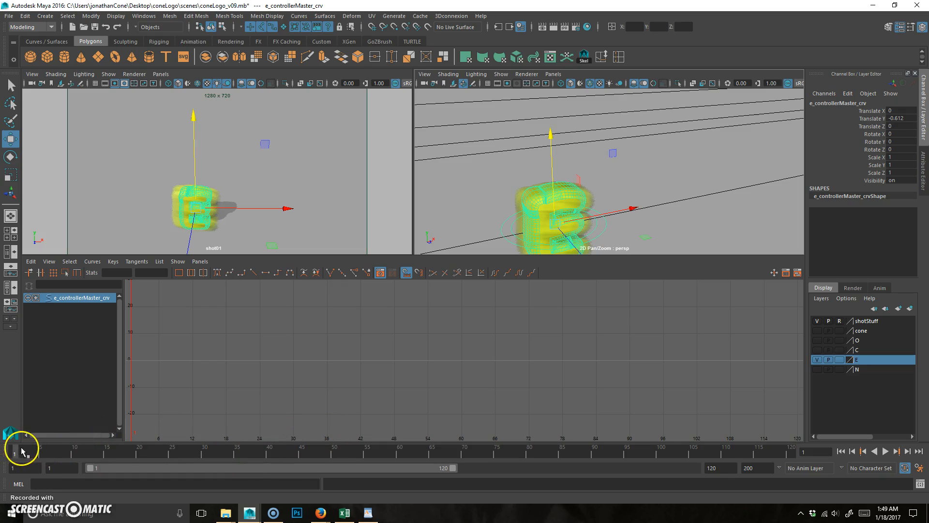
Choose Real-time [24 fps] playback speed, review the Animation and working-unit preferences, and save them
click(919, 468)
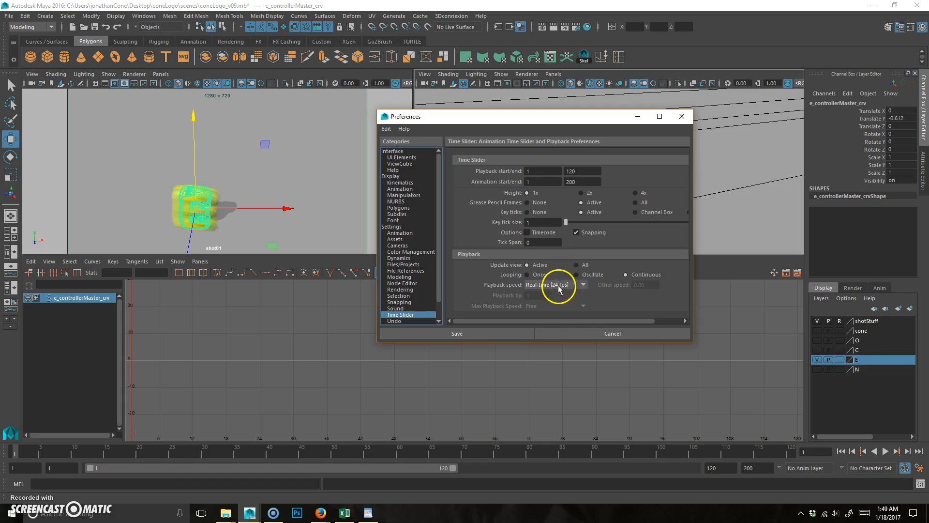
click(575, 286)
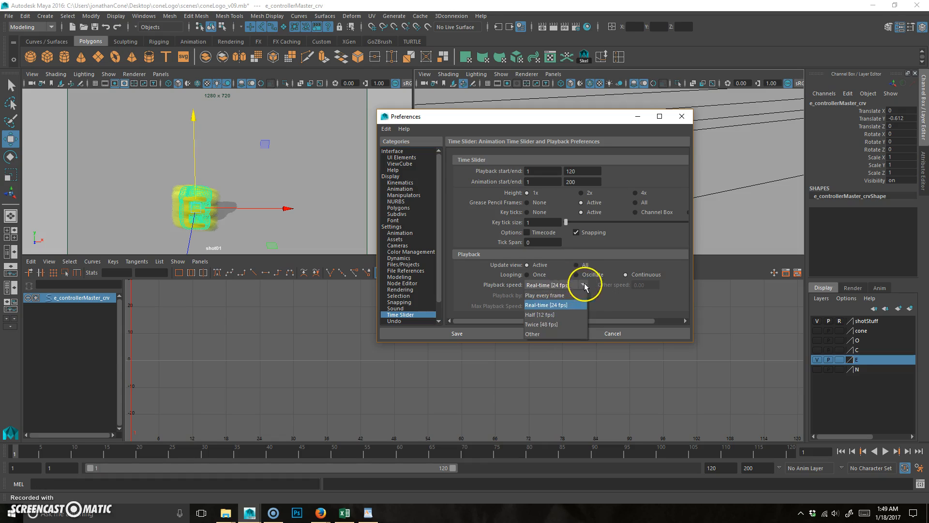
click(564, 306)
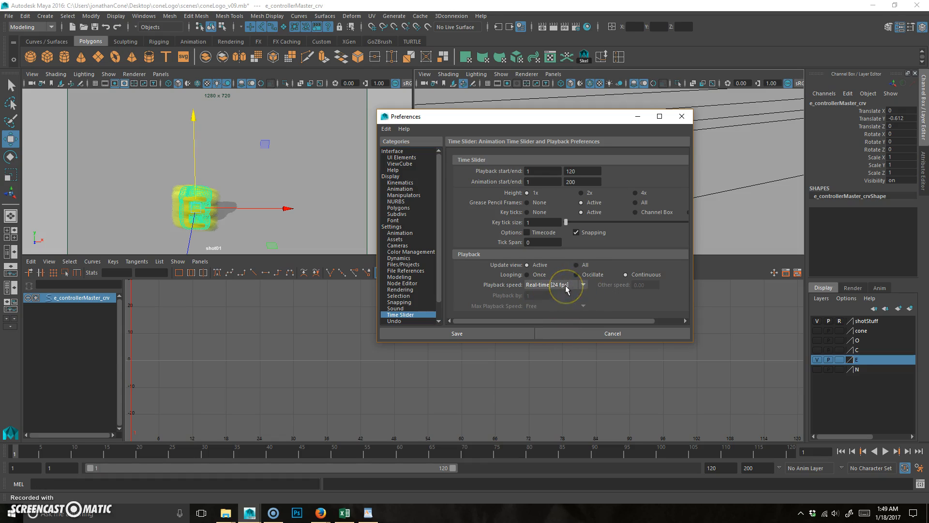
click(401, 234)
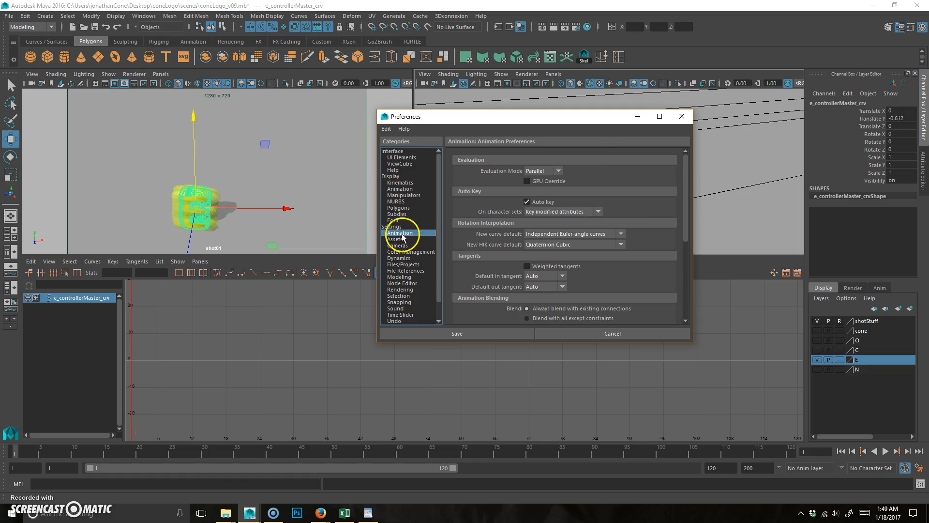
click(399, 227)
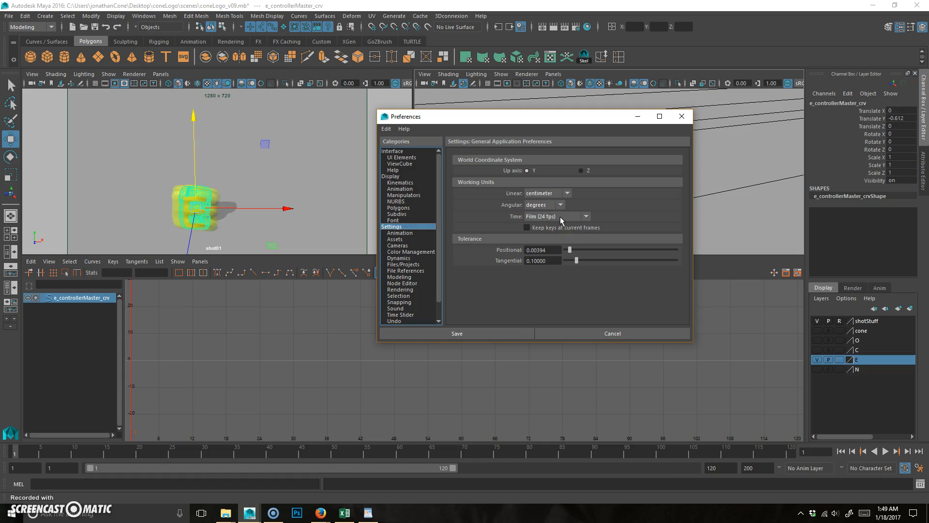
click(497, 332)
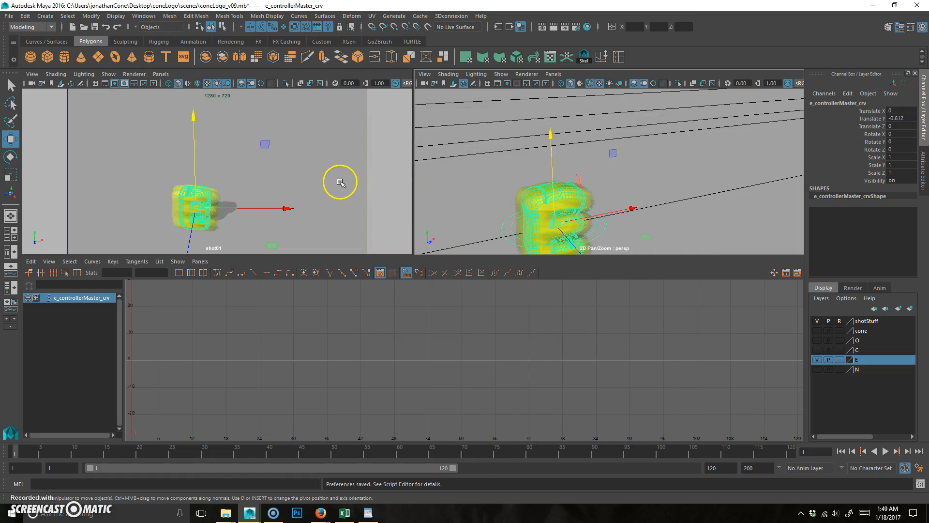
Move the E out of the camera frame to Translate X -5.209 and key all its channels at frame 1
key(alt+v)
mouse_move(28, 450)
mouse_down()
mouse_move(445, 449)
mouse_move(23, 440)
mouse_up()
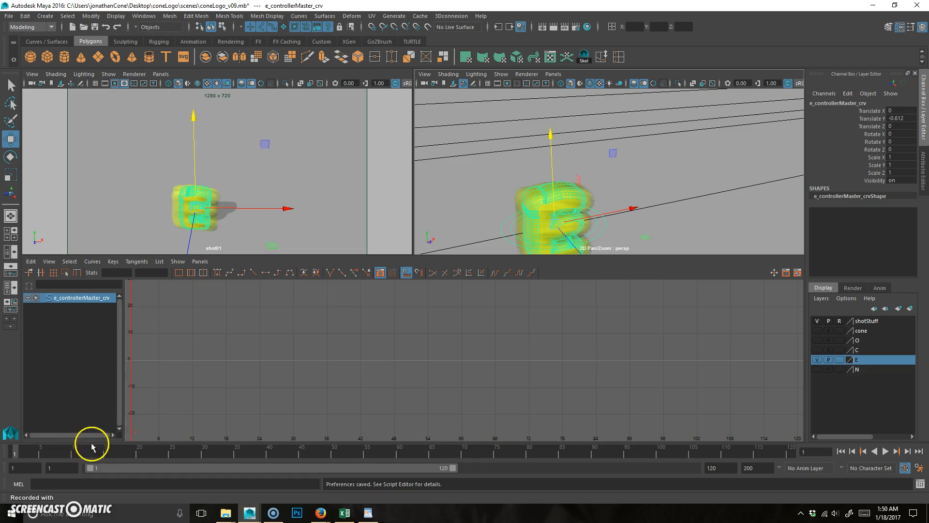
drag(289, 208, 67, 213)
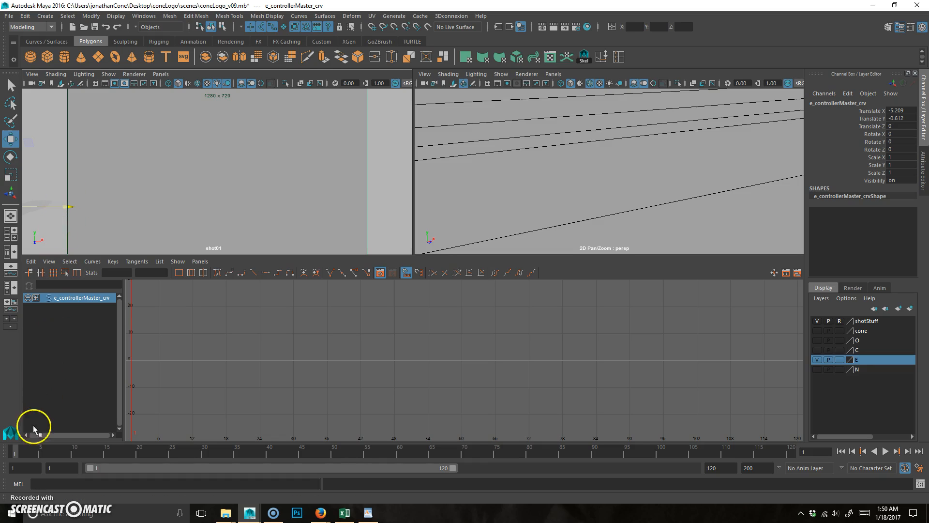
key(s)
mouse_move(16, 454)
mouse_down()
mouse_move(73, 455)
mouse_move(15, 448)
mouse_up()
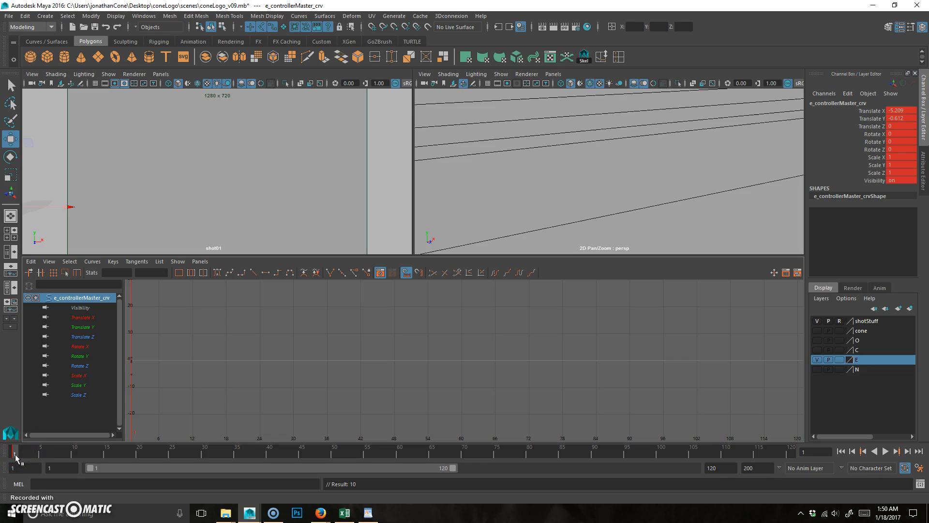
At frame 36, move the E across the shot to Translate X 2.782 and key all its channels
drag(15, 456, 244, 455)
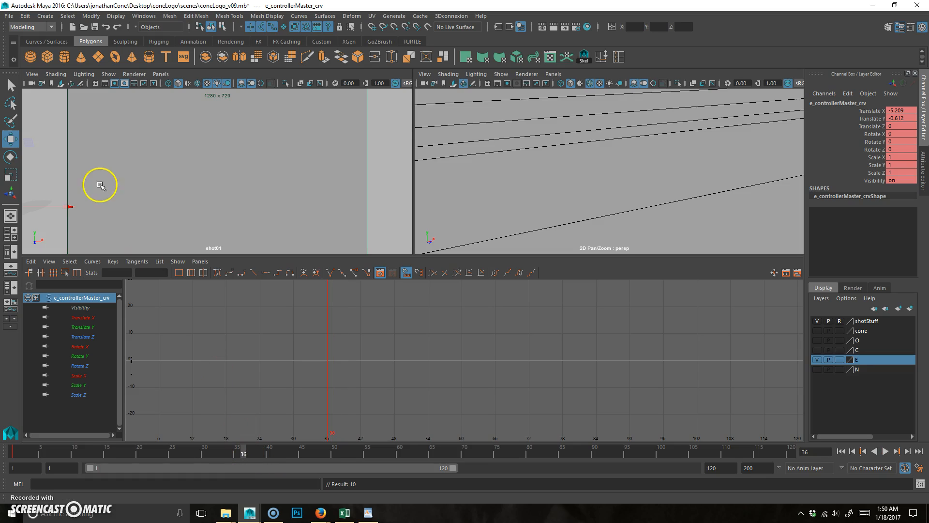
drag(69, 208, 410, 225)
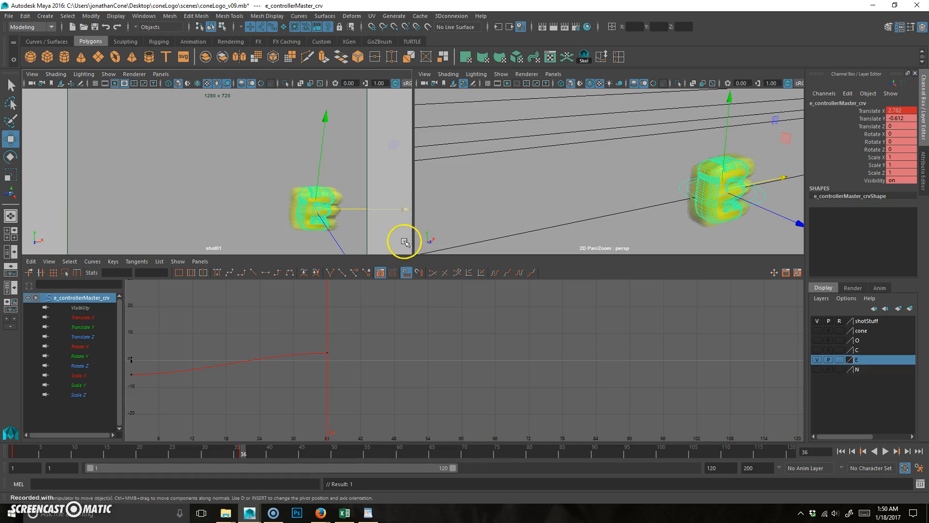
key(s)
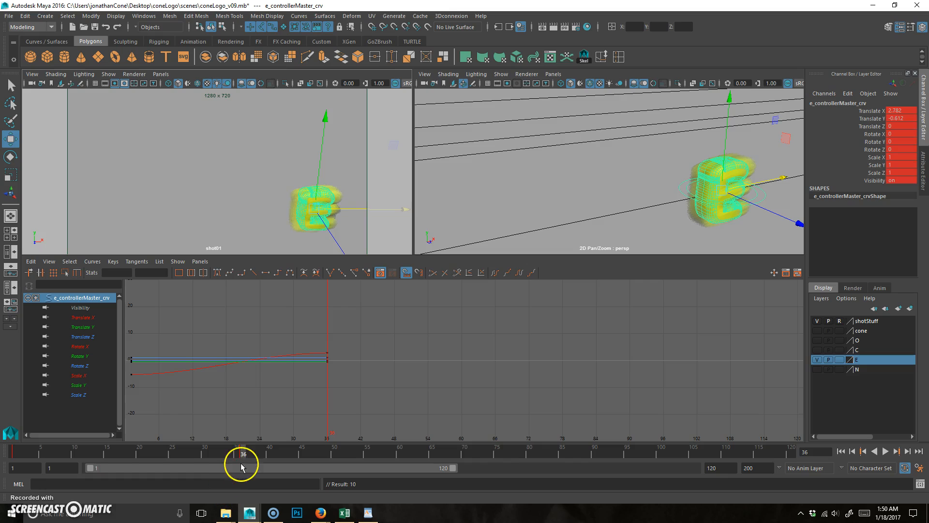
Play the E's animation from frame 1 and scrub the timeline to frame 20 to check the movement
drag(245, 451, 13, 451)
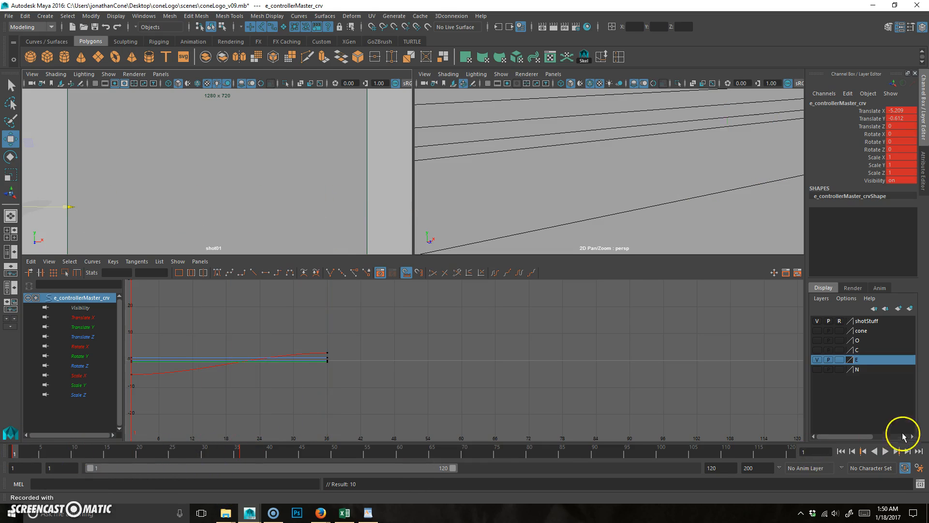
click(886, 451)
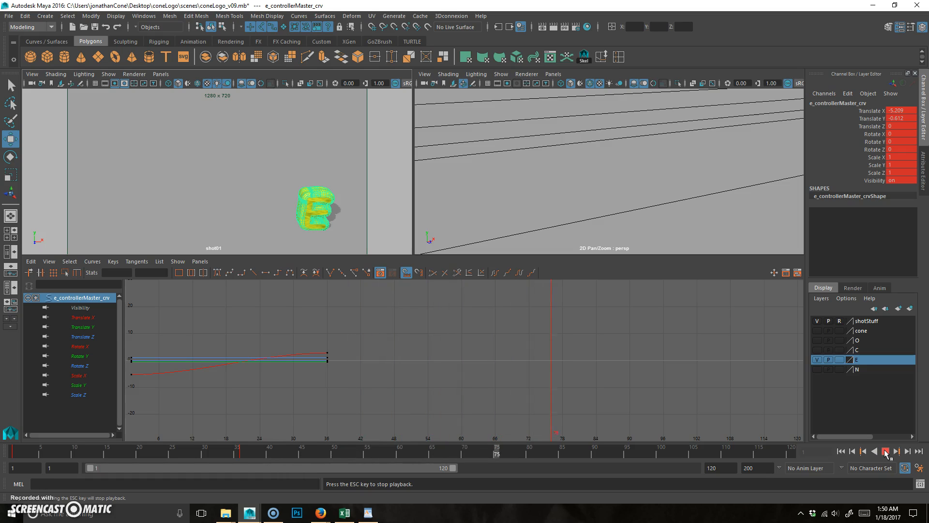
drag(808, 450, 139, 452)
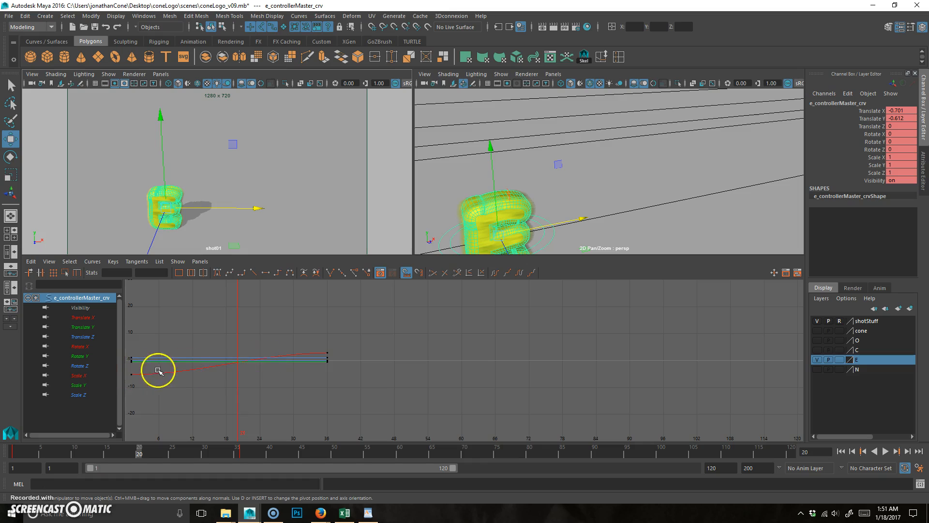
Examine the E master controller's animation curves one by one, from Translate X through Scale Z and back
click(83, 317)
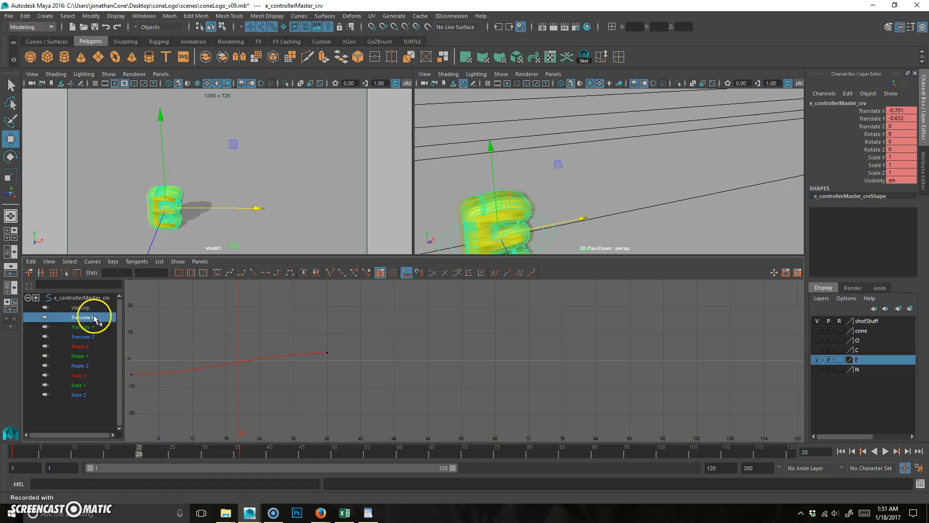
click(92, 325)
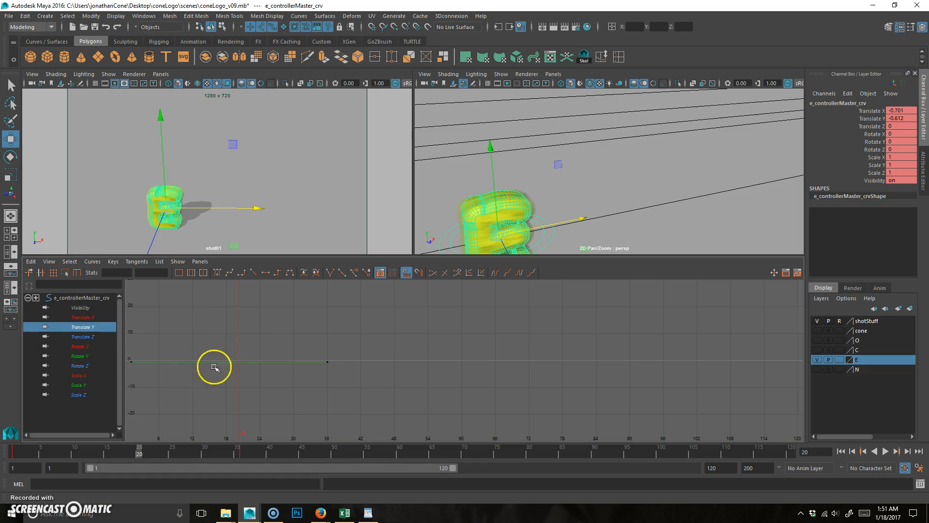
click(87, 337)
click(81, 346)
click(79, 356)
click(77, 366)
click(75, 375)
click(75, 384)
click(75, 393)
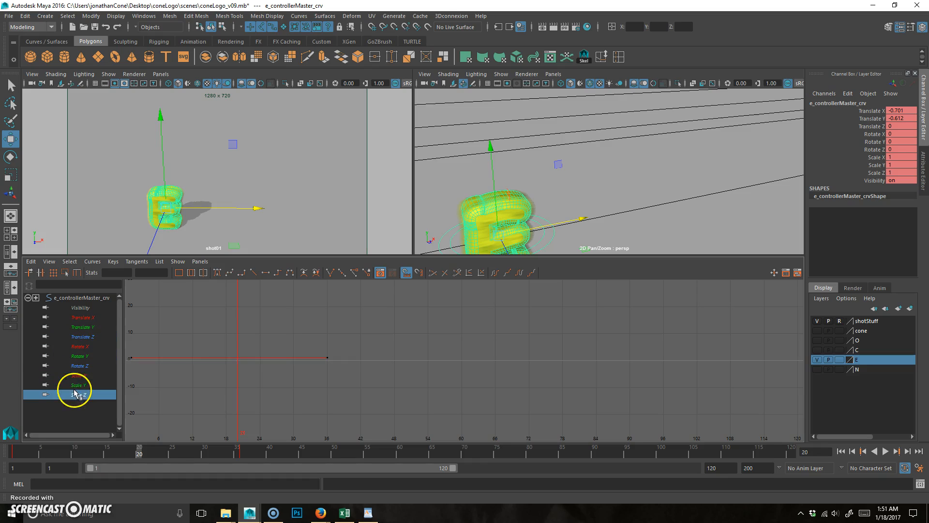
click(78, 384)
click(78, 375)
click(80, 366)
click(82, 357)
click(83, 345)
click(83, 337)
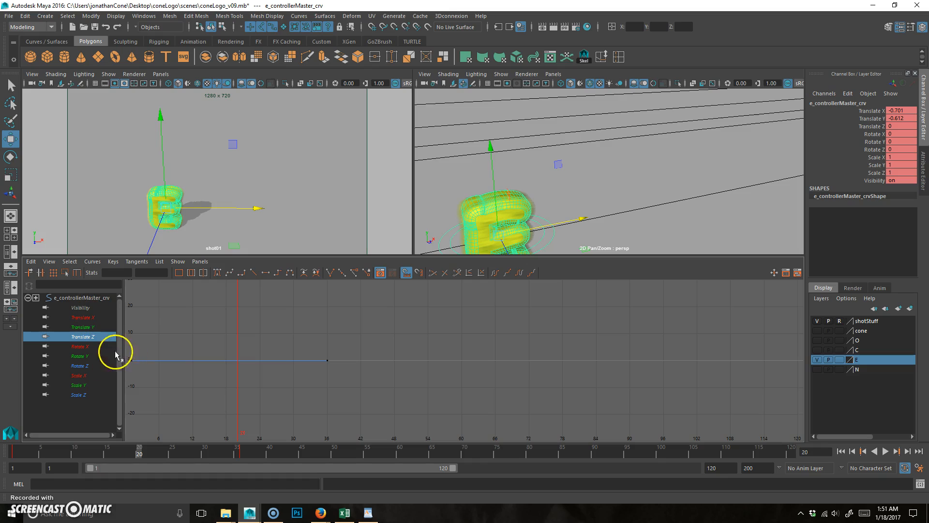
Isolate the Translate X curve and give its frame 1 key a linear tangent so the E starts at full speed
click(82, 317)
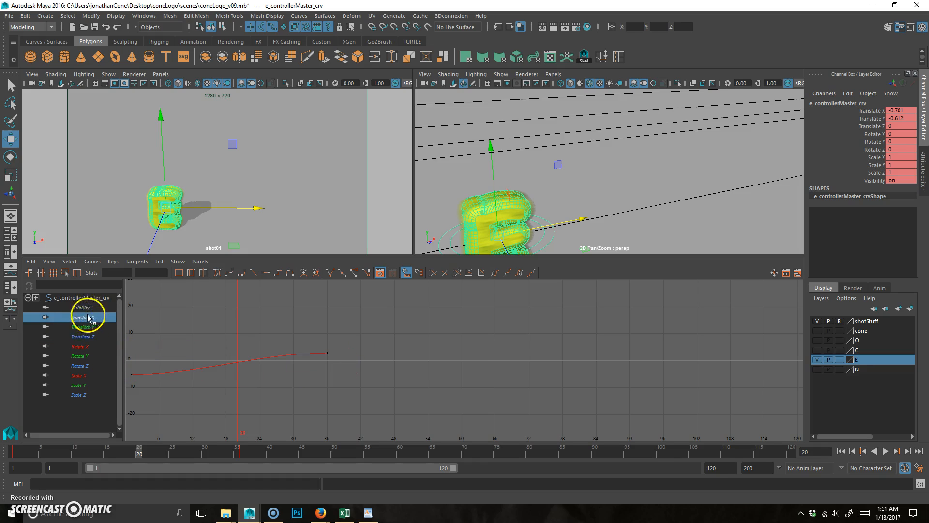
drag(159, 453, 47, 451)
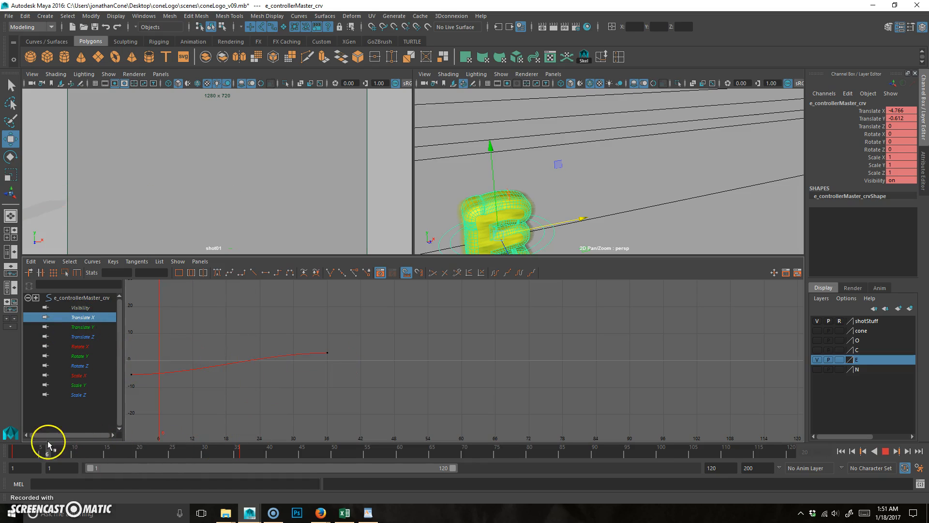
key(f)
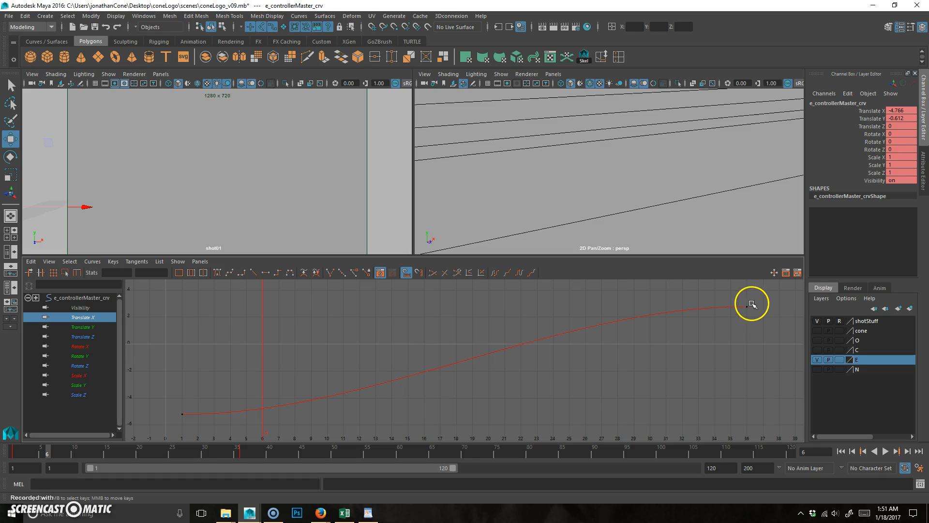
drag(157, 432, 193, 409)
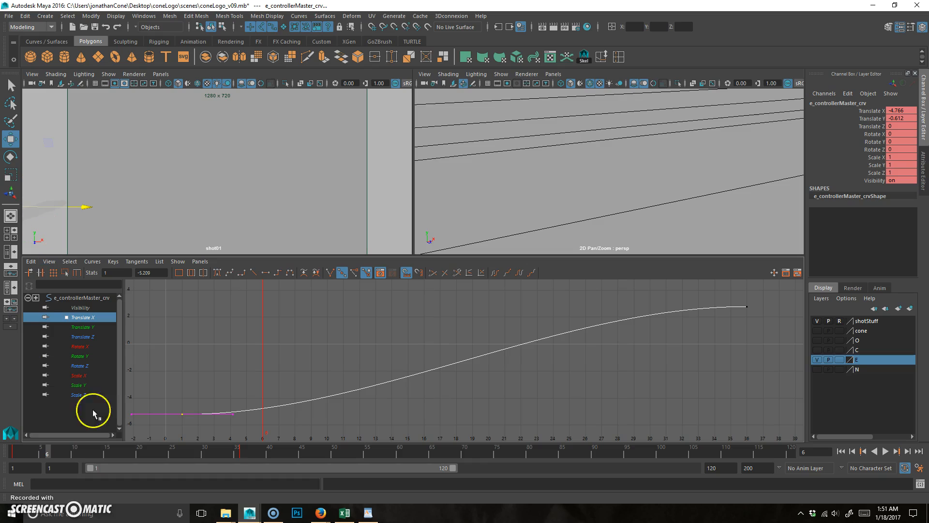
click(256, 271)
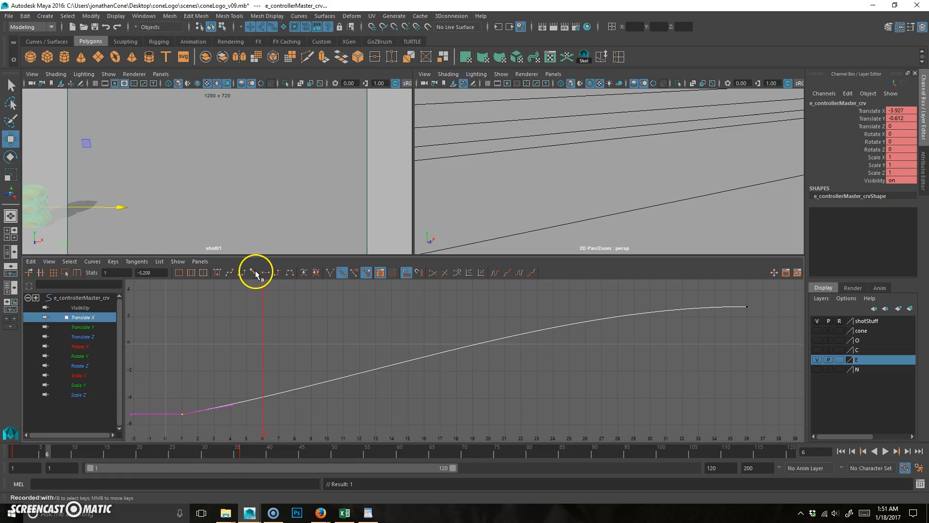
Play back the E's movement and stop at frame 36 to check where it comes to rest
click(886, 452)
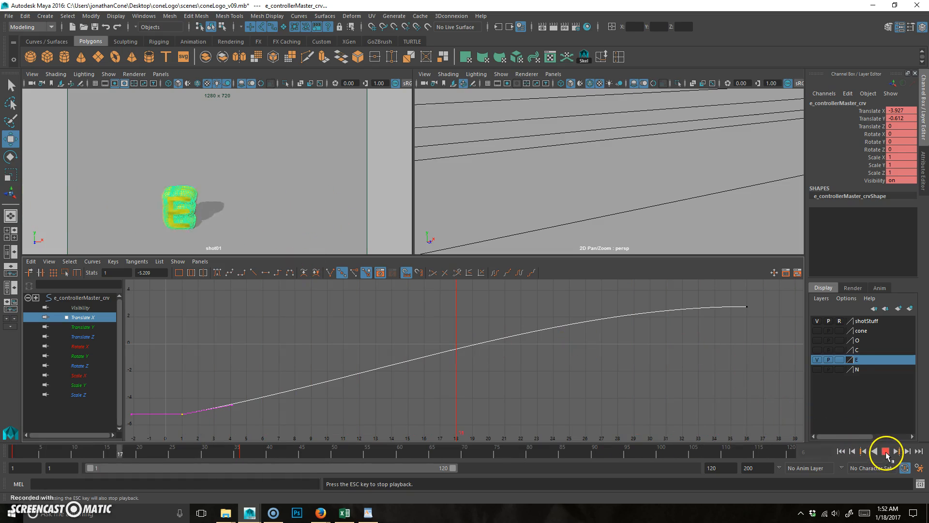
click(886, 451)
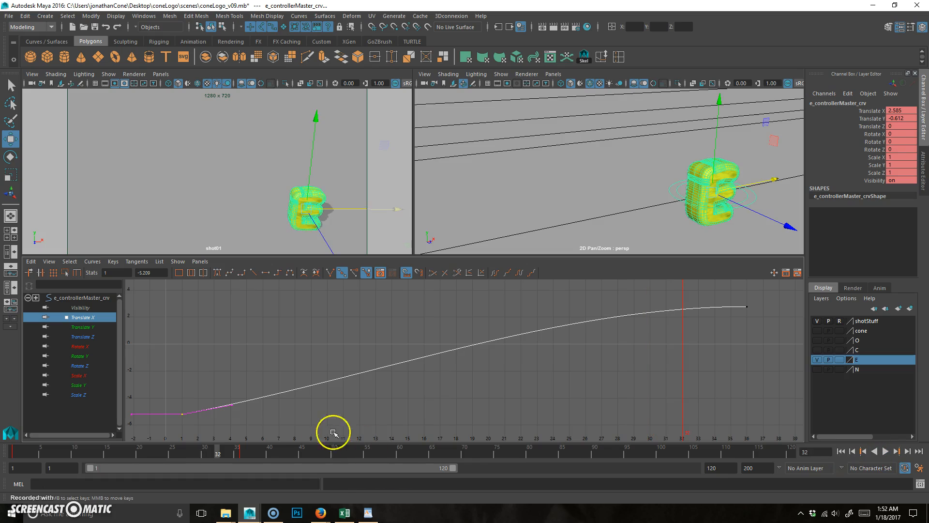
key(alt+v)
click(242, 454)
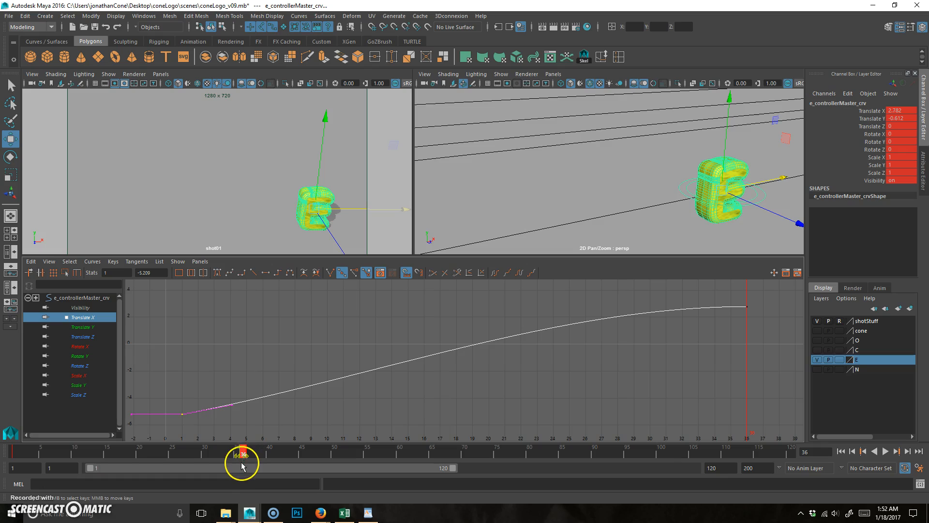
mouse_move(242, 455)
mouse_down()
mouse_move(191, 455)
mouse_move(270, 452)
mouse_move(243, 452)
mouse_up()
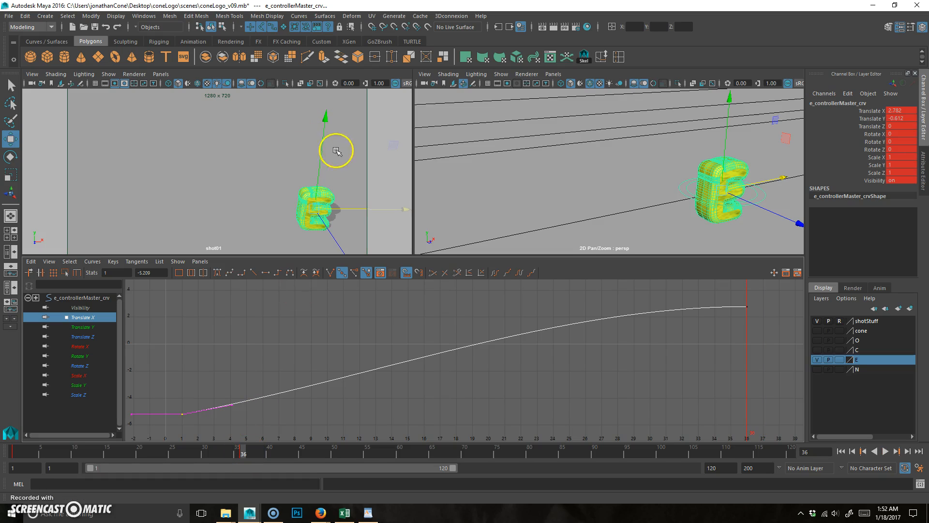
Select the E's bend controller, undo a trial bend, and key its channels at 0 on frame 1
click(685, 235)
click(689, 190)
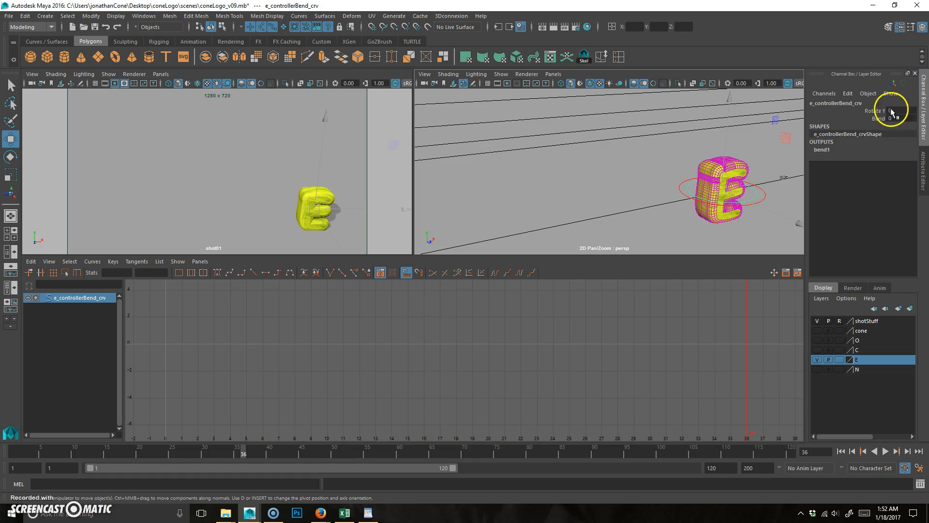
click(878, 118)
middle_drag(608, 180, 651, 183)
key(ctrl+z)
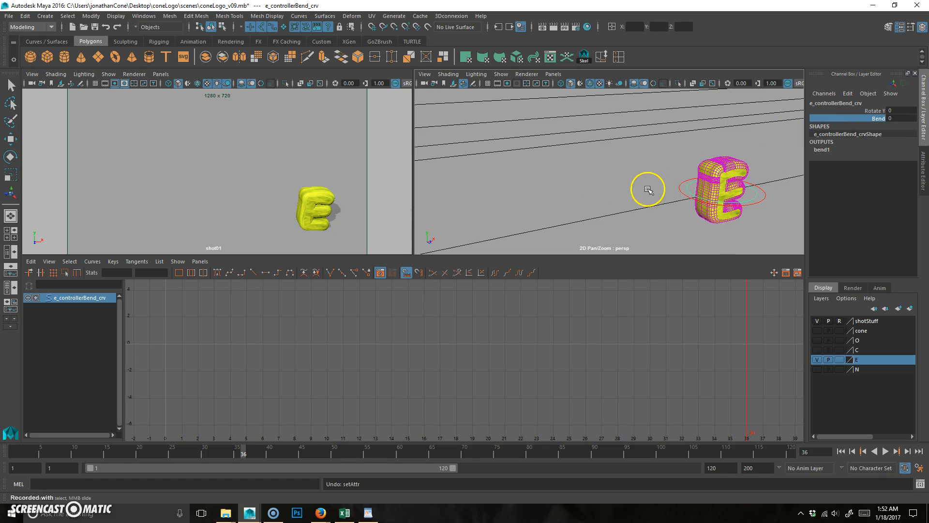
drag(241, 451, 2, 450)
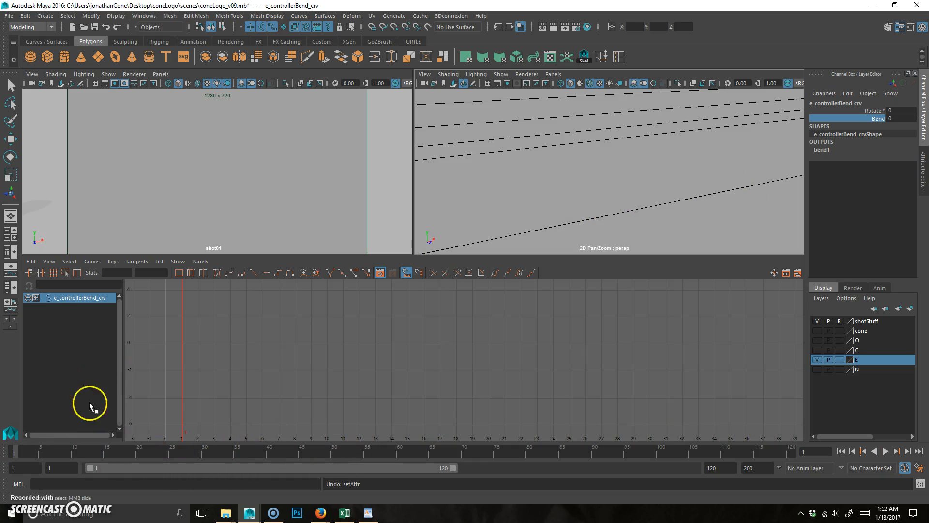
key(s)
At frame 30, bend the E backward to Bend -18.5 and key the bend controller's channels
drag(15, 454, 247, 456)
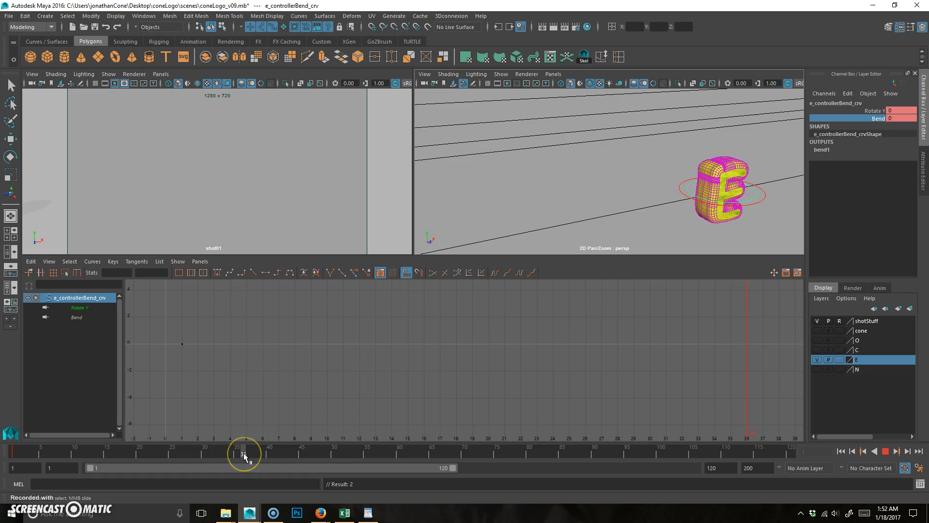
mouse_move(243, 452)
mouse_down()
mouse_move(155, 445)
mouse_move(242, 454)
mouse_up()
drag(242, 453, 204, 453)
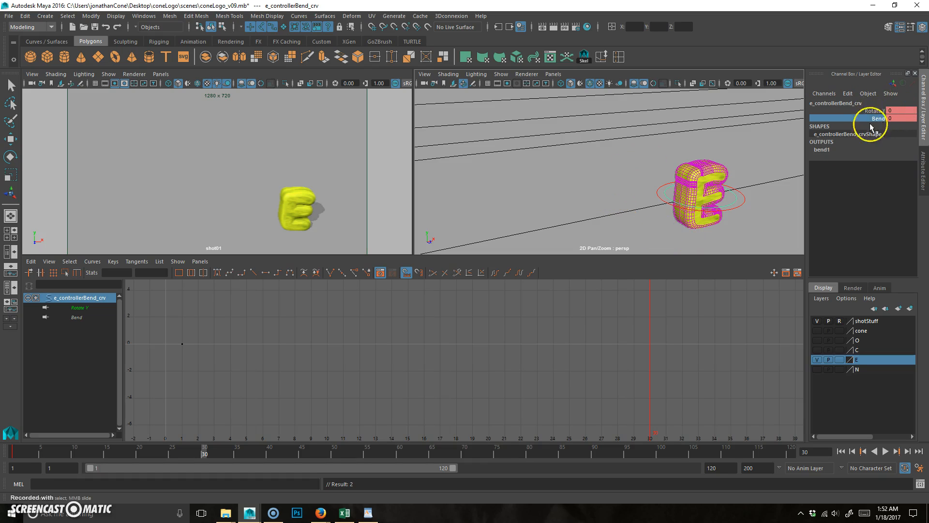
middle_drag(624, 166, 535, 187)
key(s)
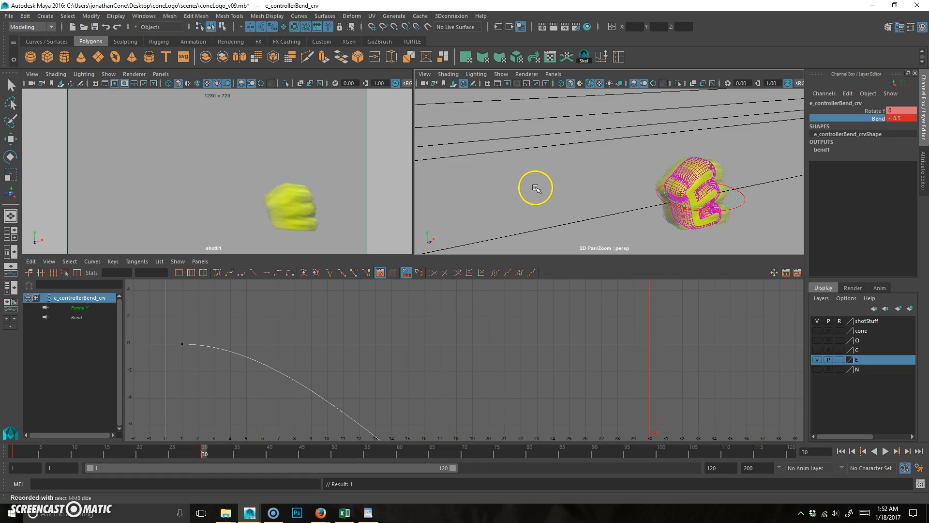
Play the animation from frame 1 to check the E's backward bend during the move
drag(201, 450, 8, 453)
click(886, 451)
click(885, 451)
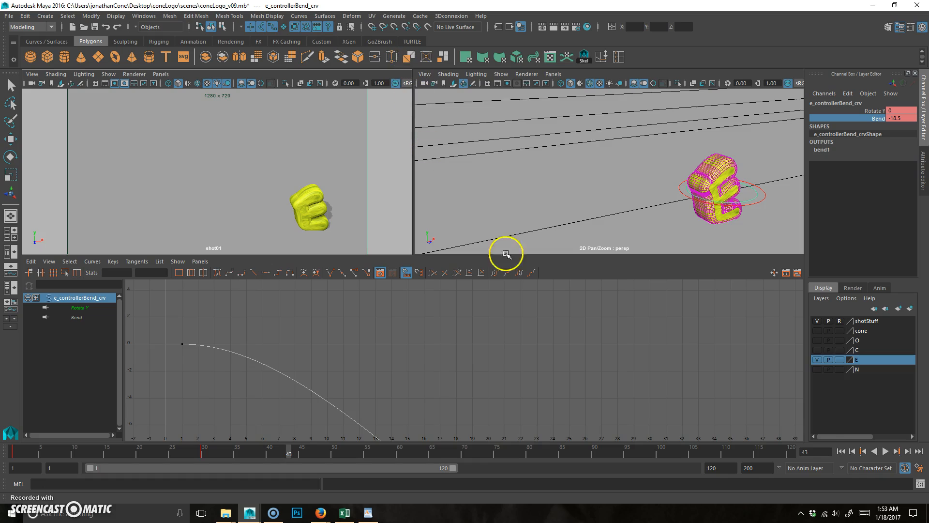
click(883, 451)
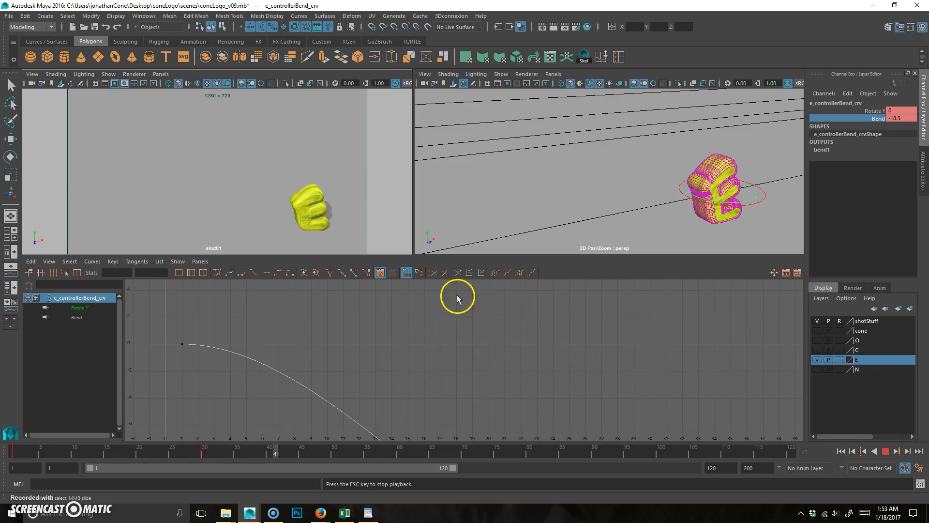
click(885, 451)
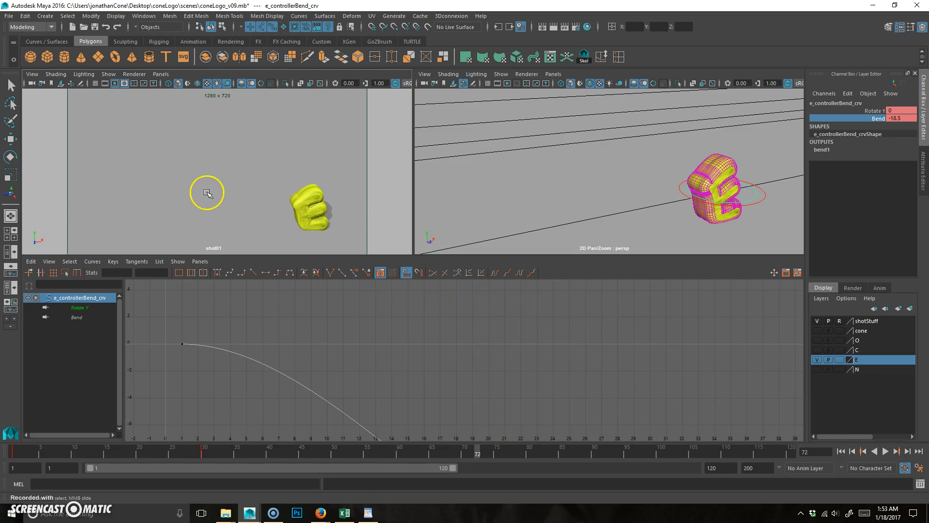
At frame 40, bend the E forward to Bend 19.4 and key the bend controller's channels
drag(160, 450, 266, 457)
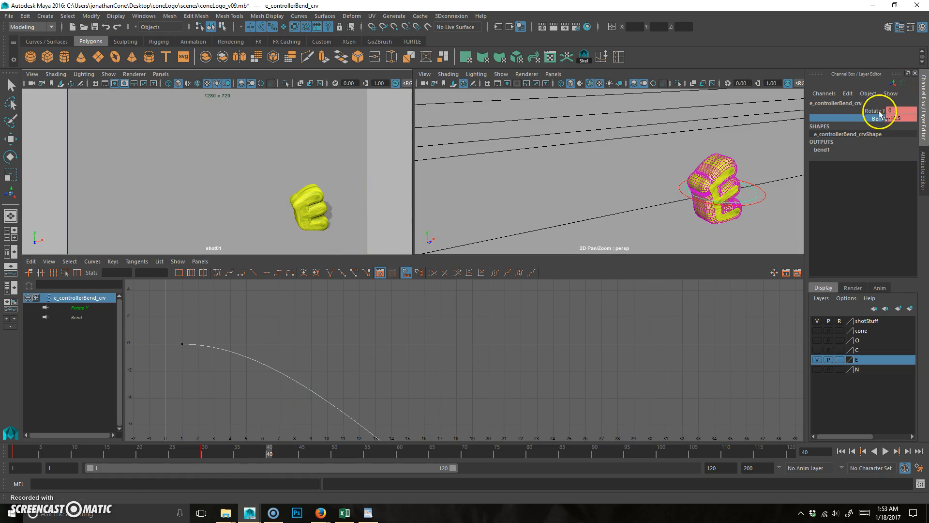
middle_drag(264, 179, 439, 180)
key(s)
Play the animation from frame 1 to check the E's forward overshoot at the stop
drag(268, 454, 5, 434)
click(886, 451)
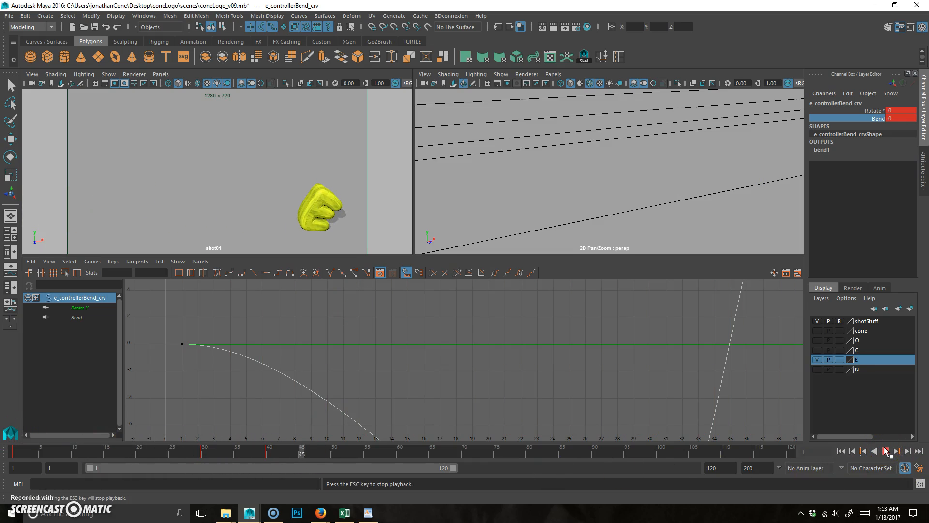
click(885, 451)
key(alt+v)
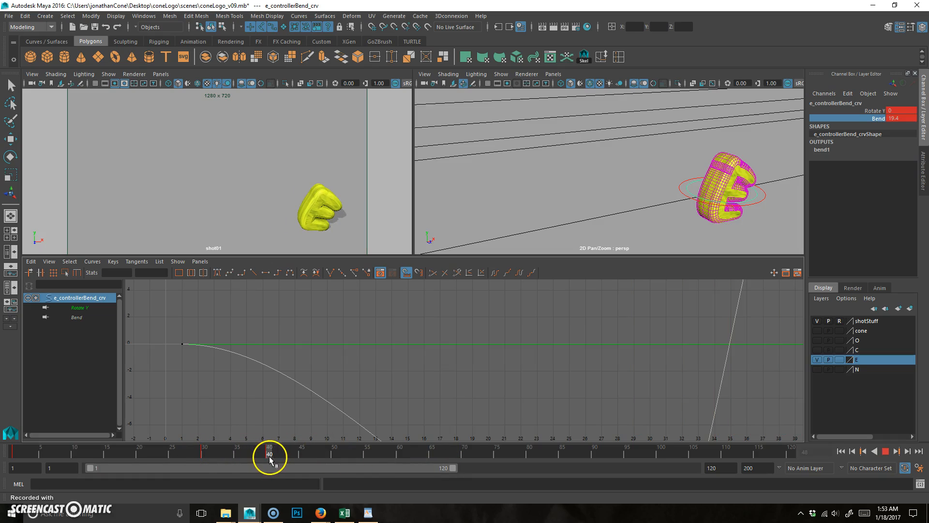
At frame 44, swing the E back to Bend -11.3 and key the bend controller's channels
click(296, 456)
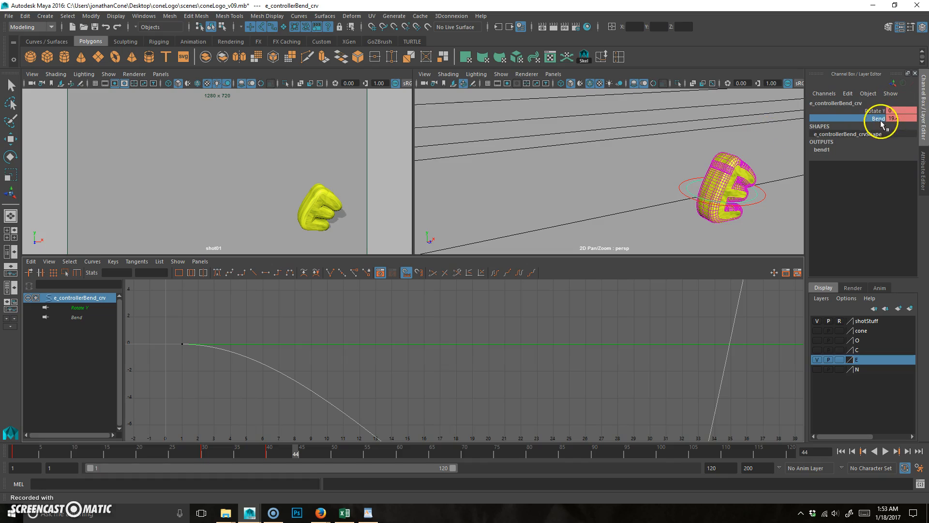
middle_drag(612, 169, 443, 192)
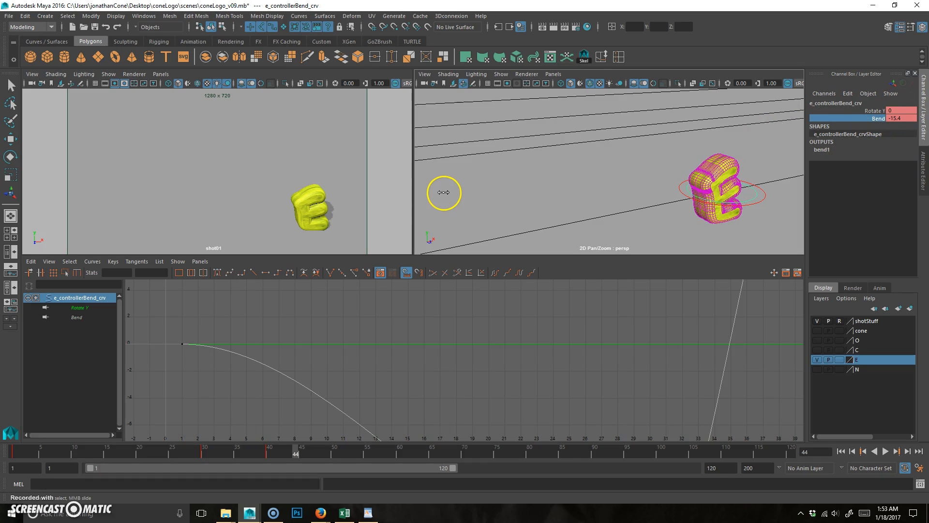
key(s)
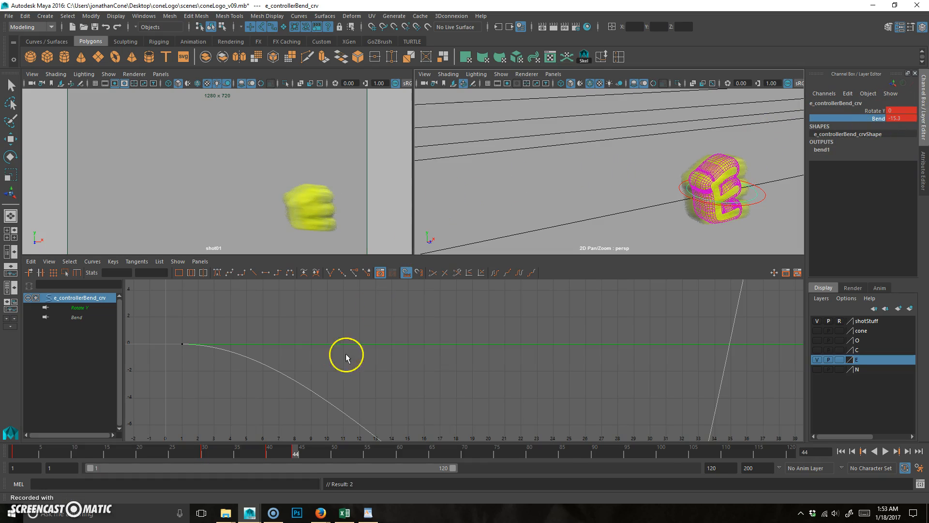
At frame 48, bend the E slightly forward to Bend 3 and key the bend controller's channels
key(alt+v)
drag(315, 454, 321, 454)
middle_drag(328, 218, 416, 218)
key(s)
At frame 50, bend the E back to Bend -6.6 and key the bend controller's channels
drag(321, 454, 334, 455)
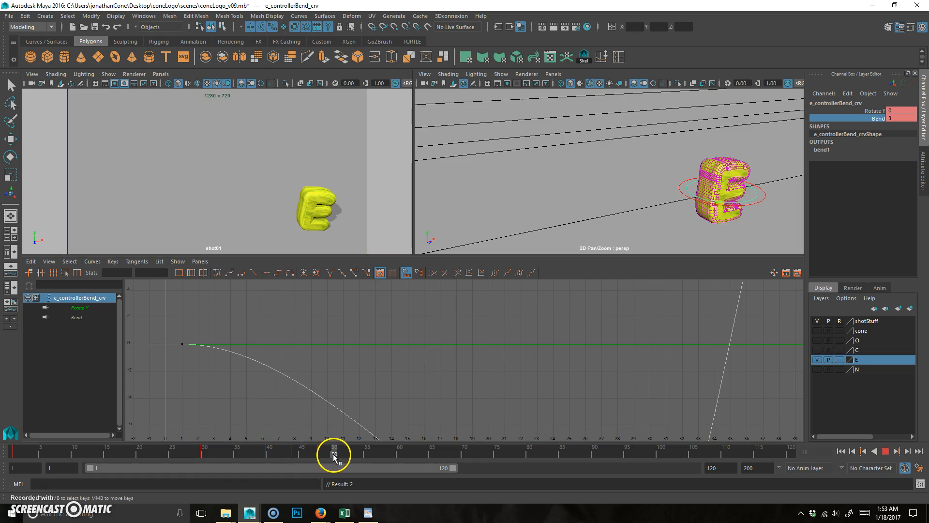
middle_drag(338, 173, 295, 184)
key(s)
At frame 52, straighten the E by setting and keying Bend at 0
drag(334, 451, 347, 451)
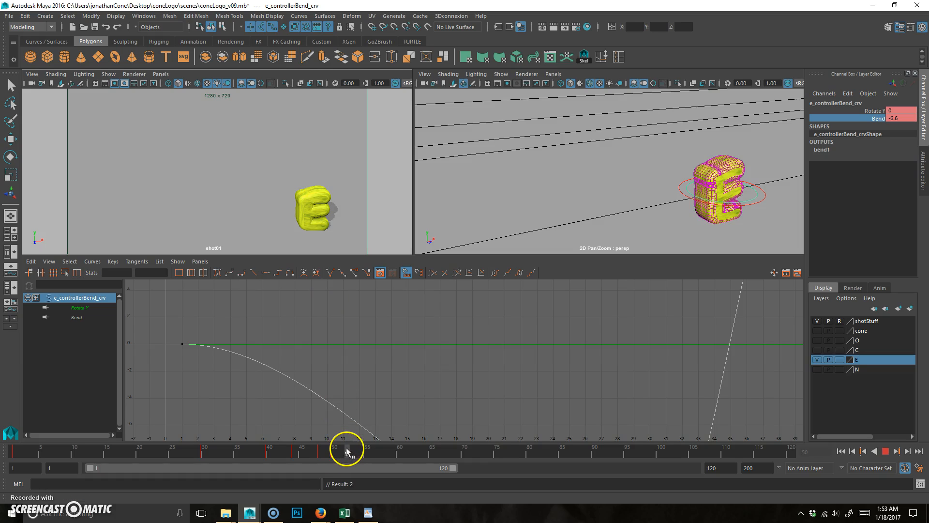
click(899, 119)
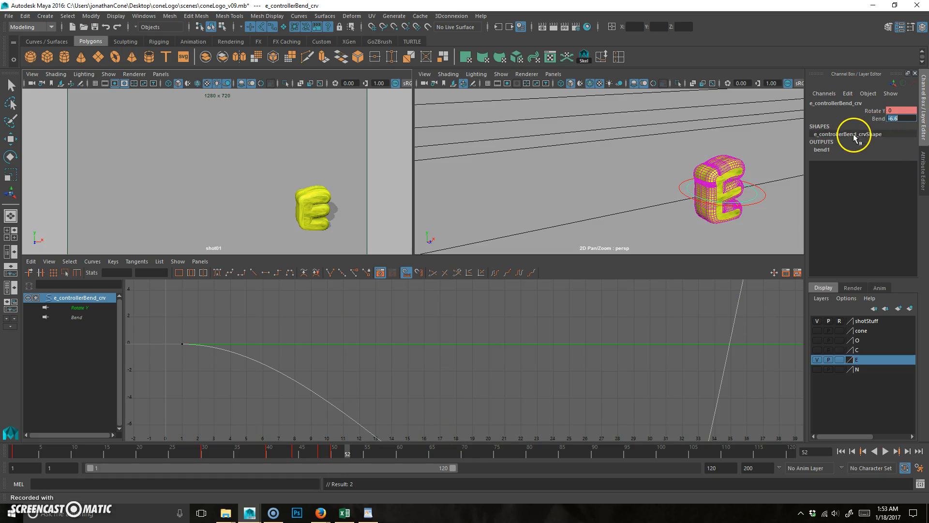
text(0)
key(Return)
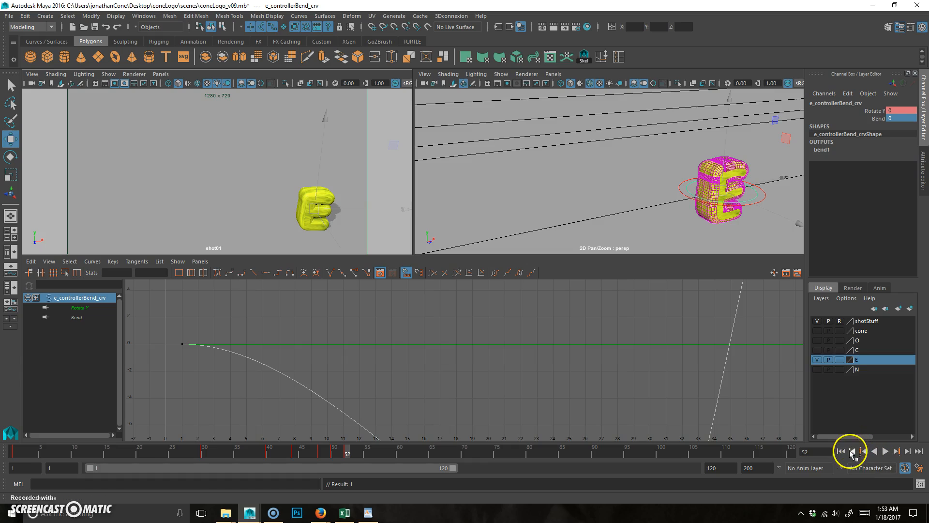
Play the bend animation from frame 1, scrub to frame 21, and select the E's master controller
click(841, 451)
click(885, 451)
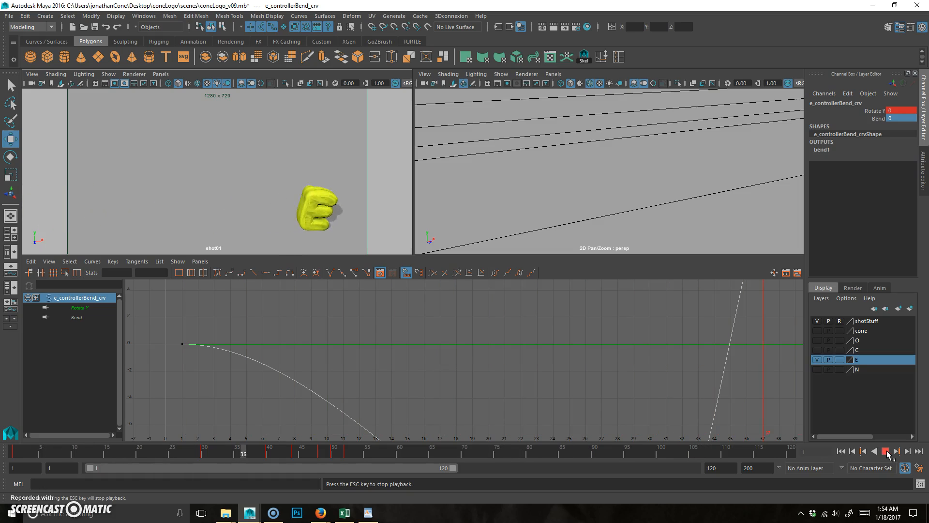
click(884, 451)
drag(263, 452, 152, 442)
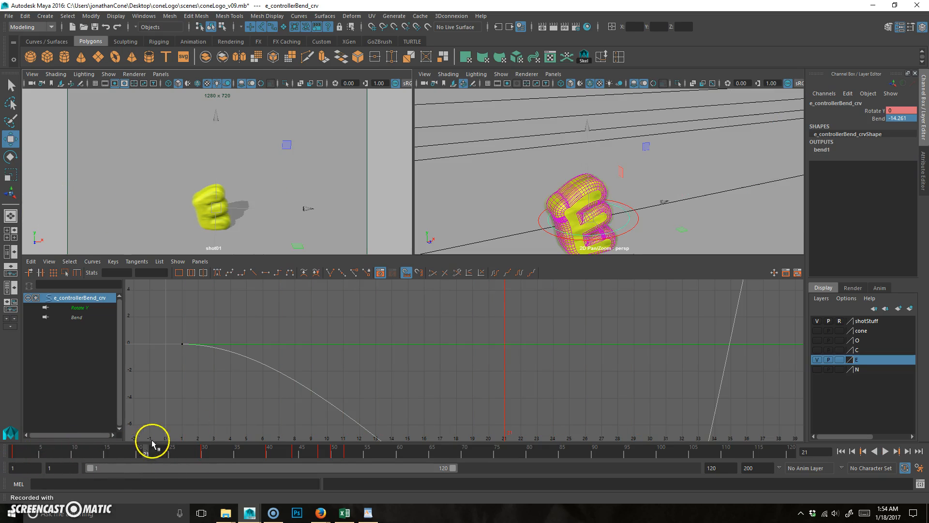
click(637, 226)
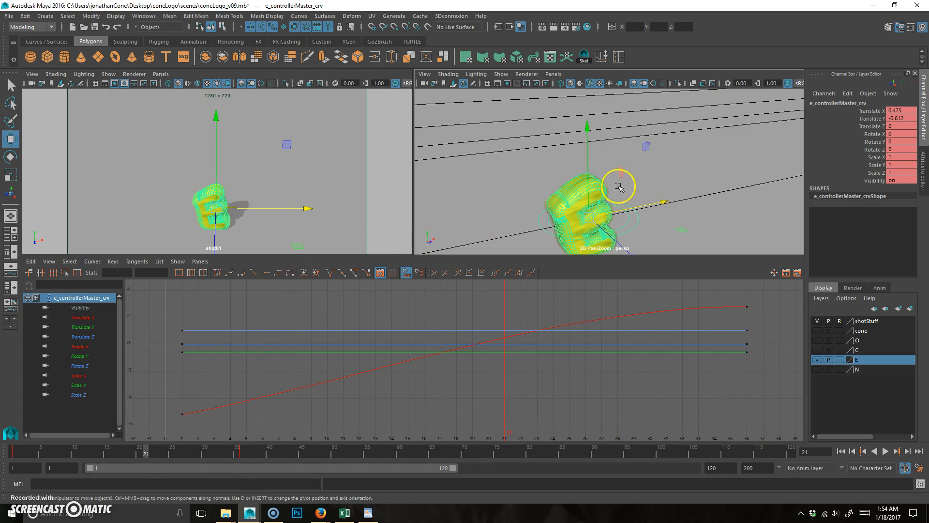
Select the E's bend controller and scrub its animation from frame 1 to frame 30
click(638, 219)
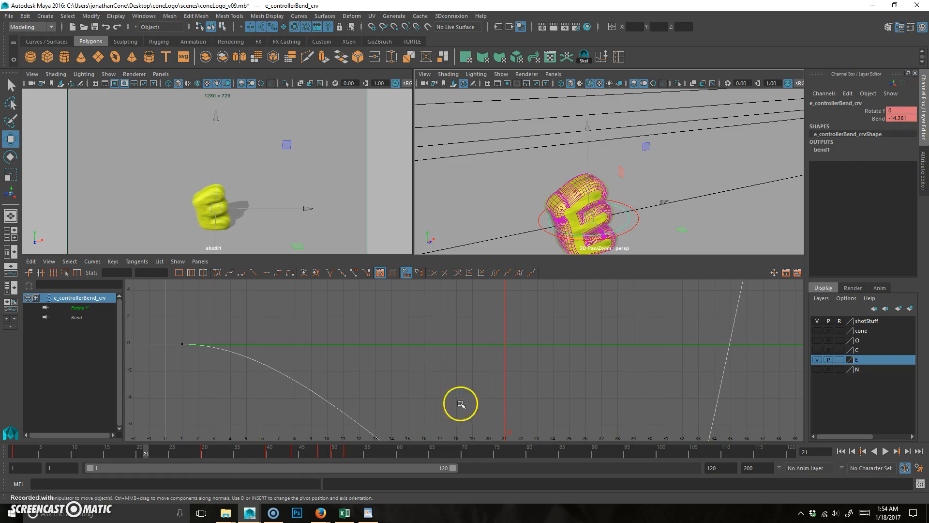
drag(149, 449, 14, 450)
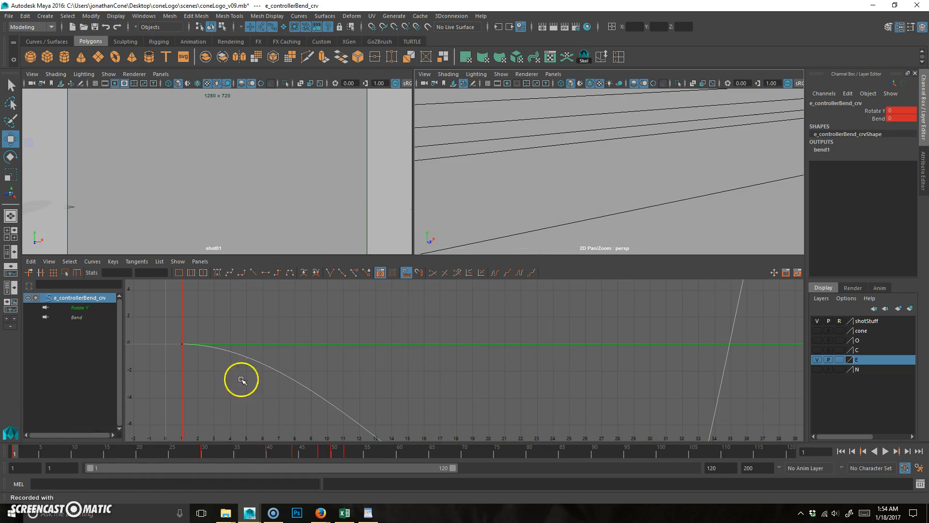
drag(170, 452, 204, 456)
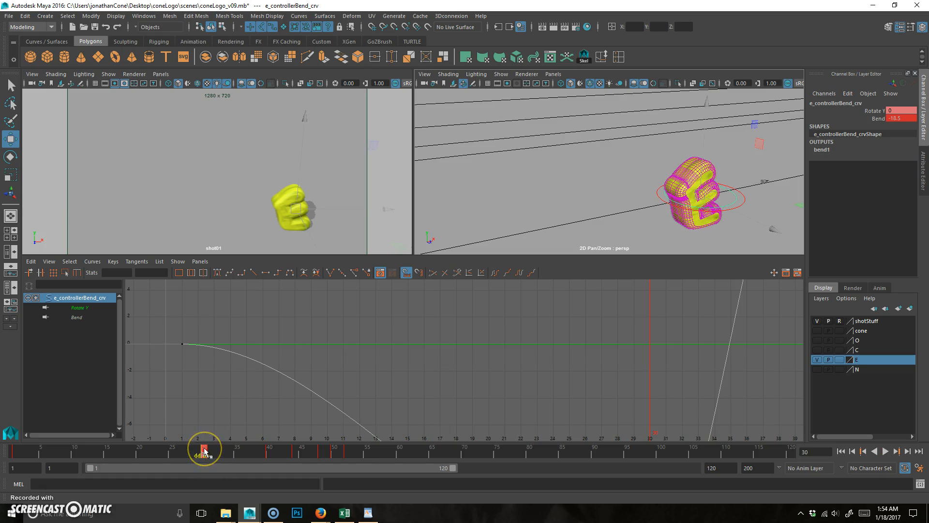
Try deleting the bend controller's key at frame 30, and undo the deletion
right_click(204, 452)
click(207, 450)
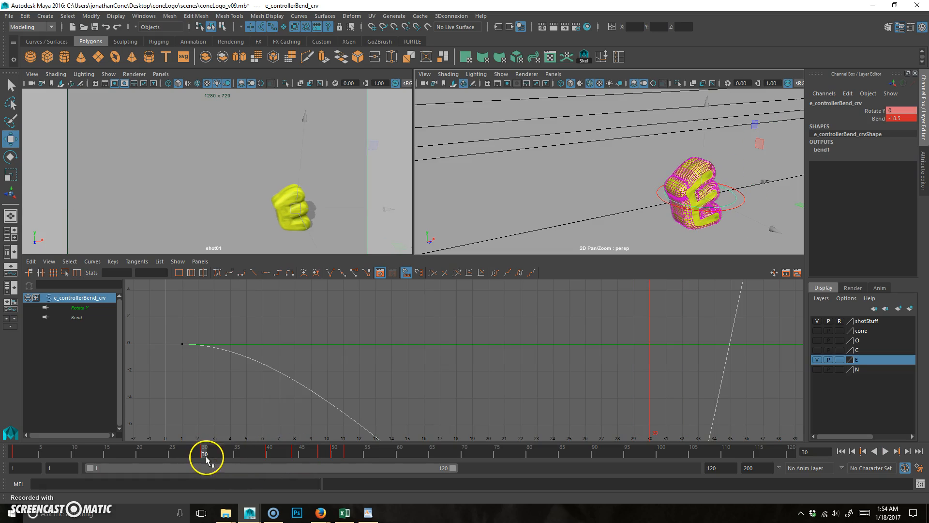
right_click(205, 454)
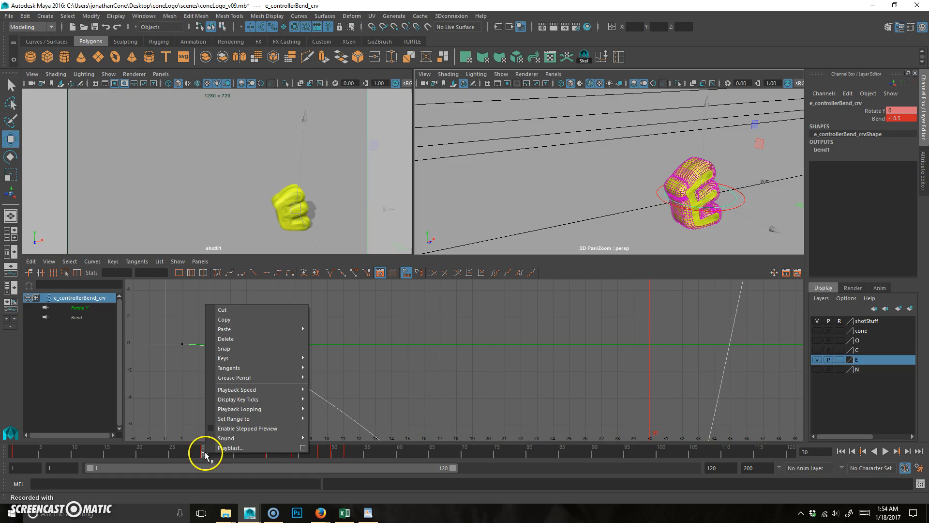
click(242, 340)
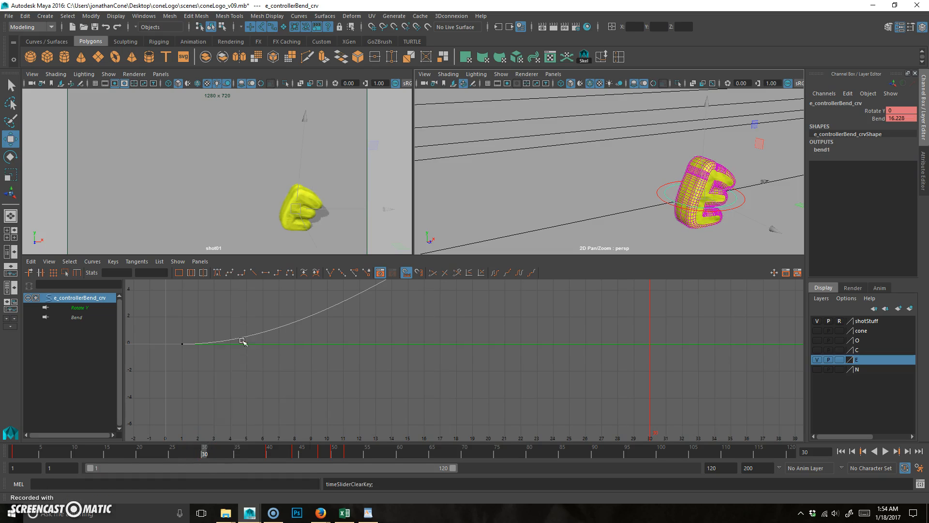
right_click(204, 457)
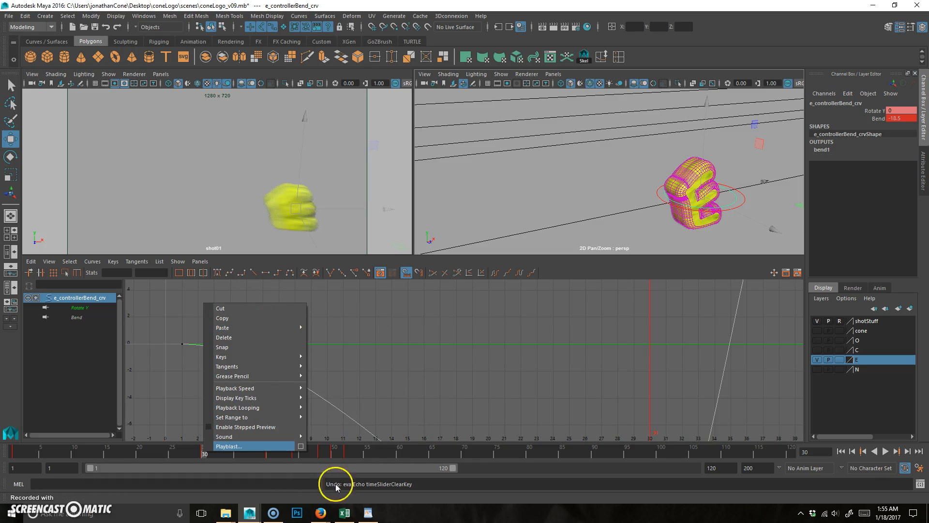
click(386, 454)
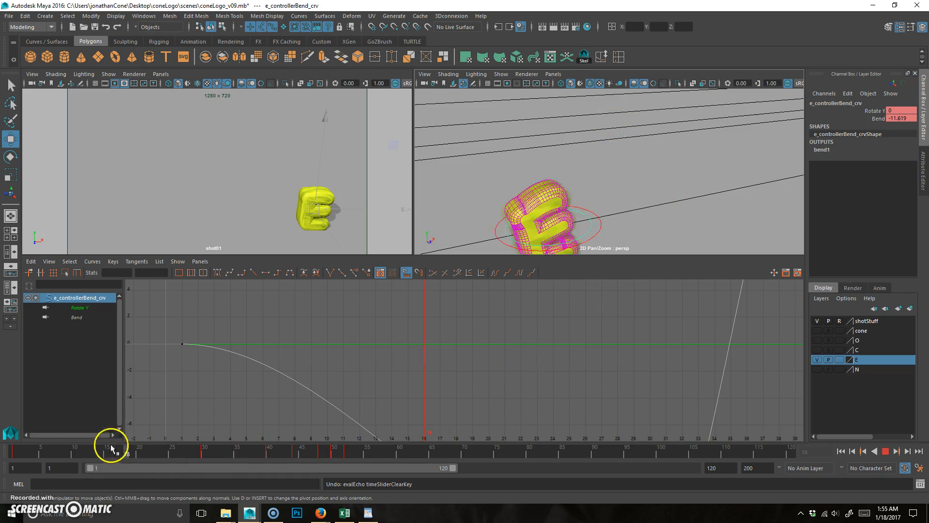
Scrub through the E's slide and bending up to frame 57 to review the drag, overshoot and settle
click(37, 454)
drag(147, 462, 257, 465)
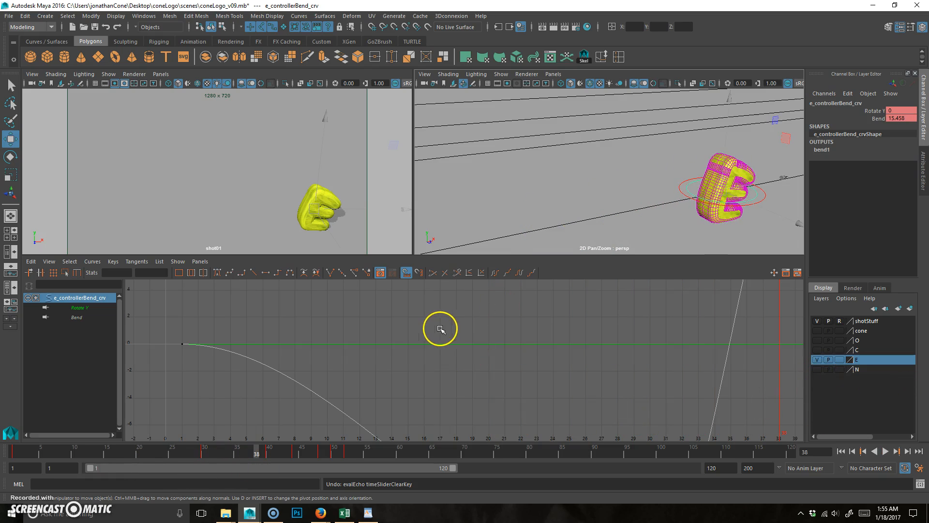
drag(244, 452, 380, 454)
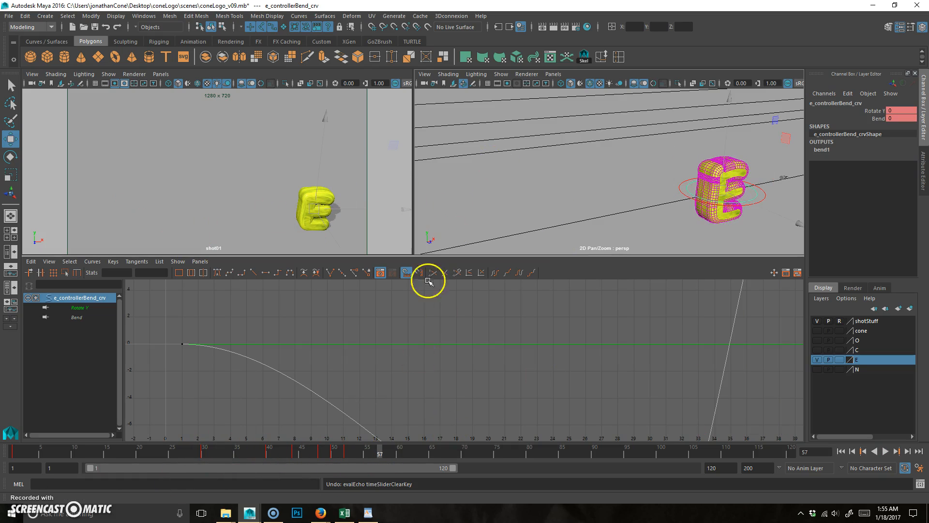